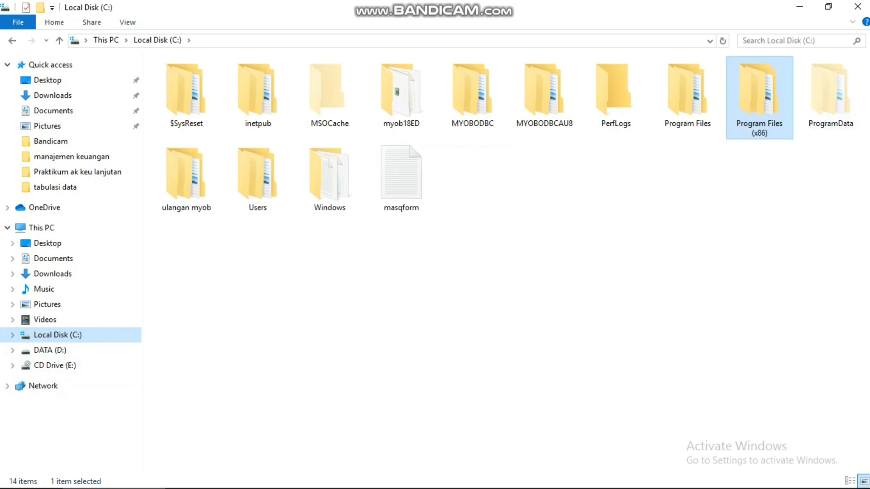
Step: Go to Program Files (x86)\DJP\eSPT 1771 and select eSPT PPh 1771 v1.0 to run
double_click(762, 98)
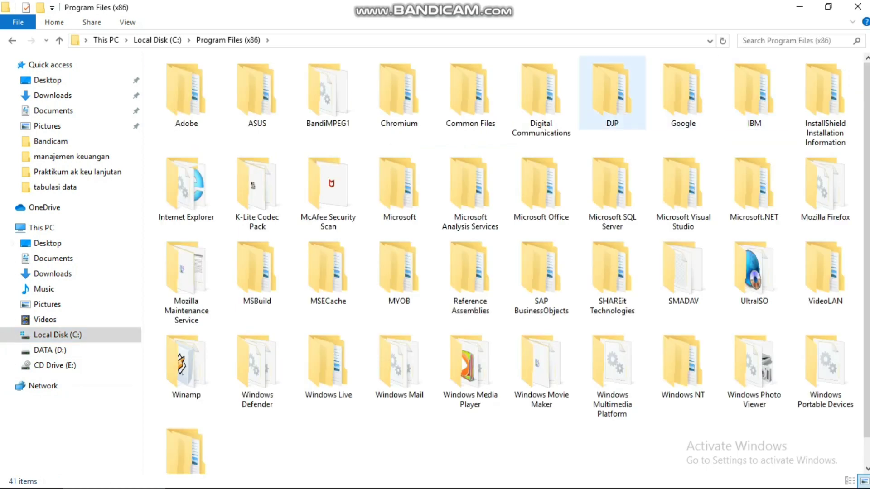
double_click(611, 93)
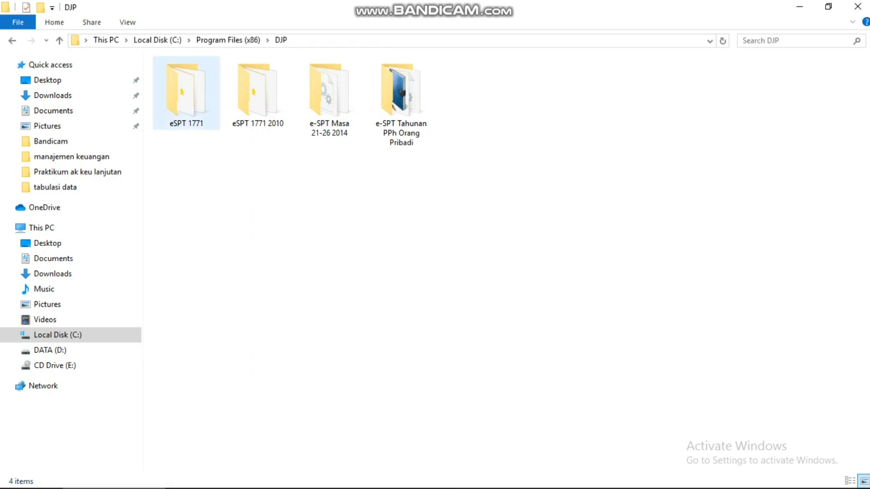
double_click(186, 93)
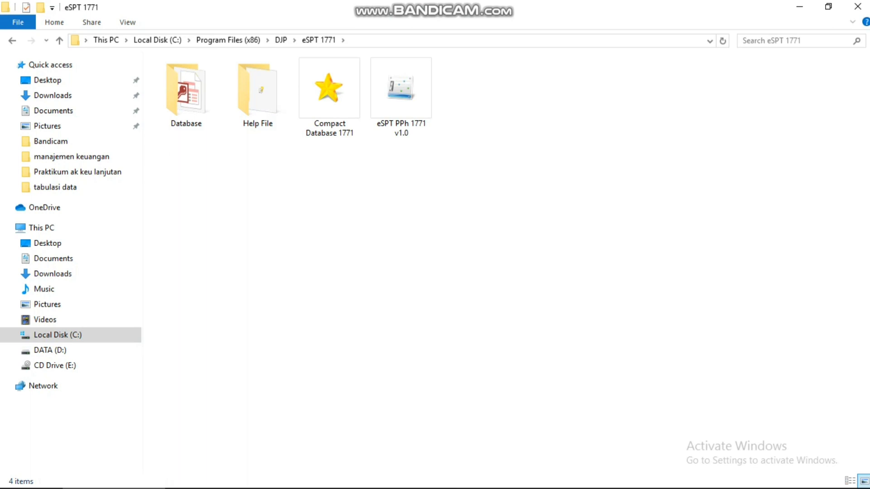
left_click(400, 106)
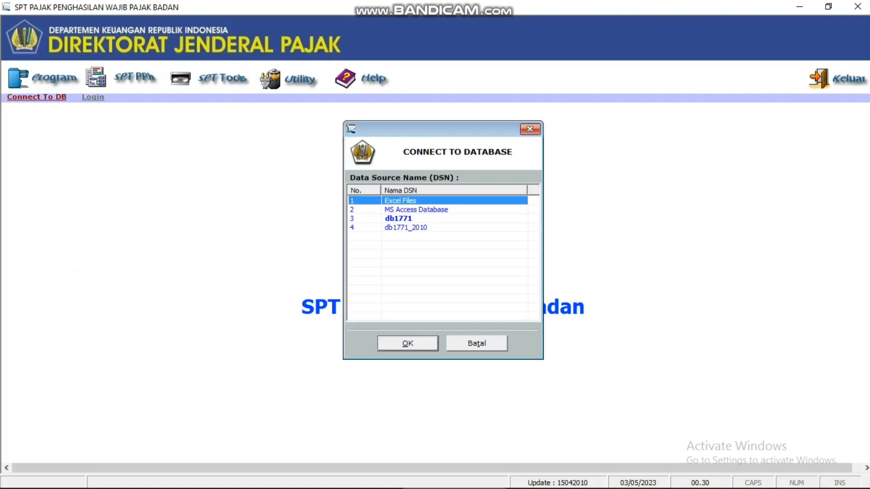
Step: Connect to the db1771_2010 database and log in with the administrator account and its password
left_click(410, 228)
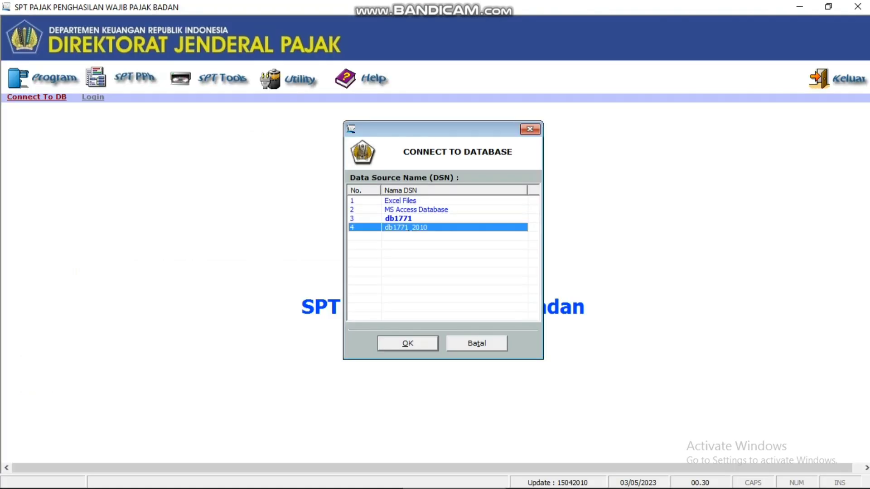
key("Return")
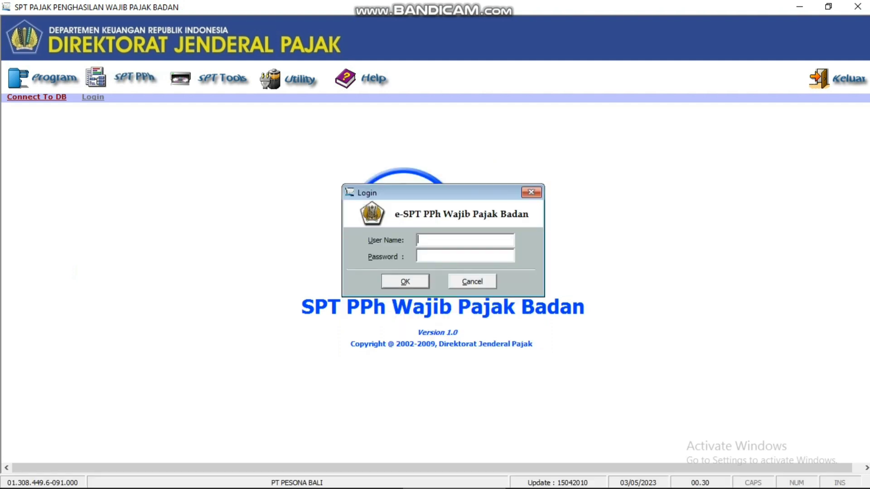
type("administrator")
key("Tab")
type("***")
key("Return")
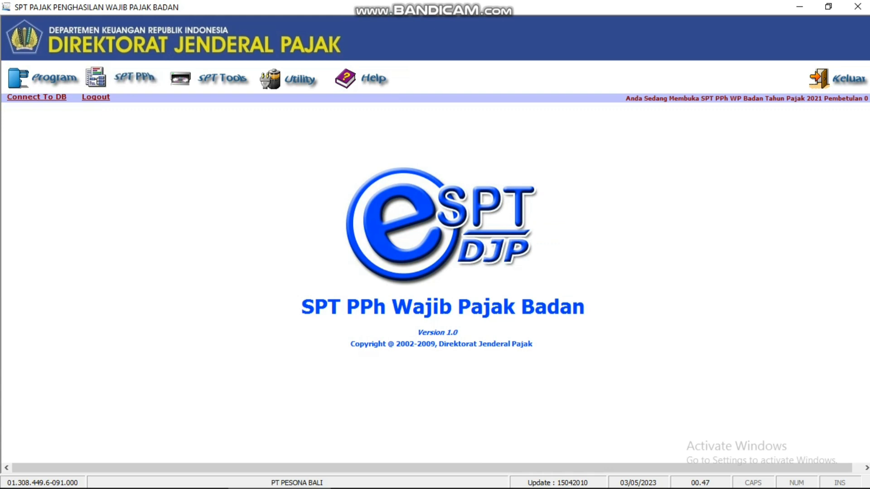
key("alt+p")
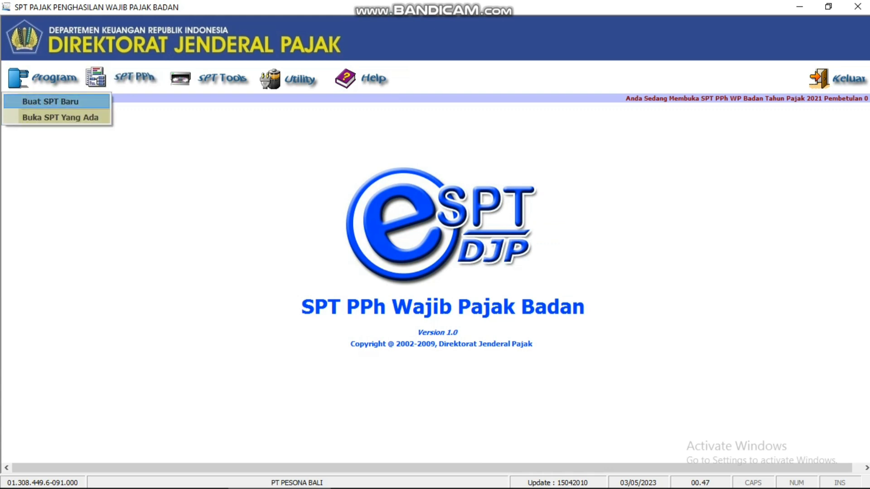
Step: Cancel the new-return dialog and reopen the existing 2021 return, Pembetulan 0, for editing
key("Return")
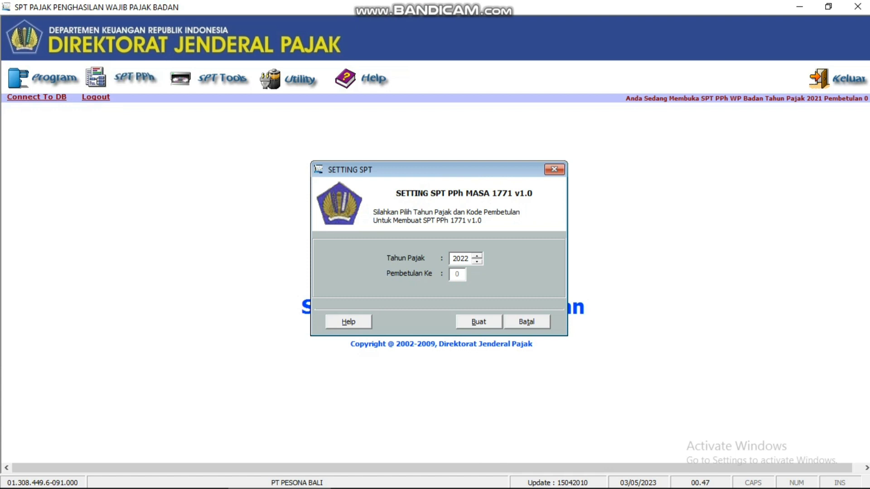
key("Escape")
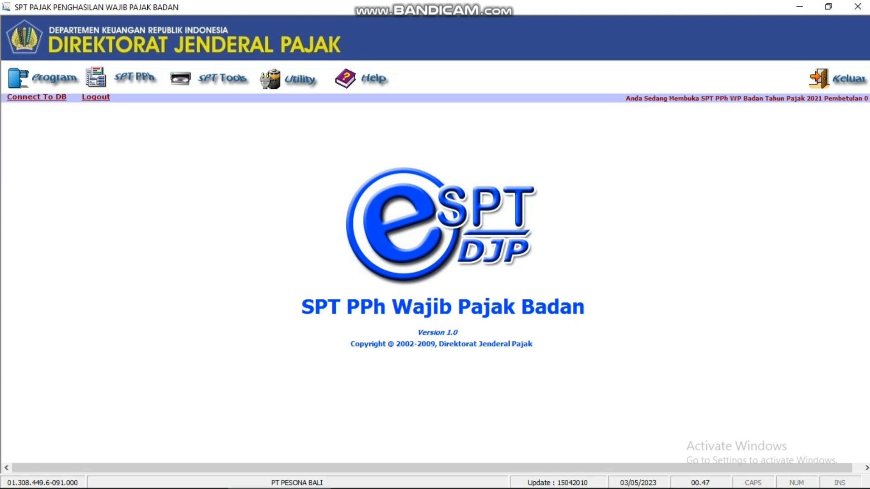
key("alt+p")
key("Down")
key("Down")
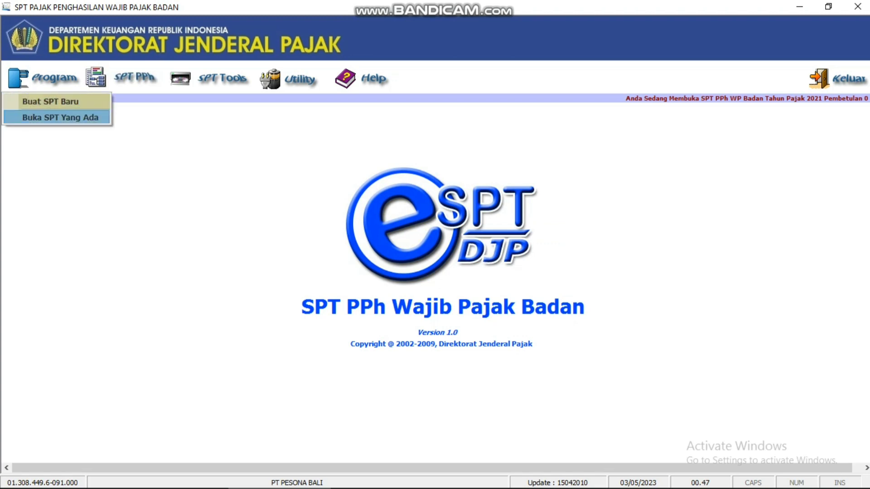
key("Return")
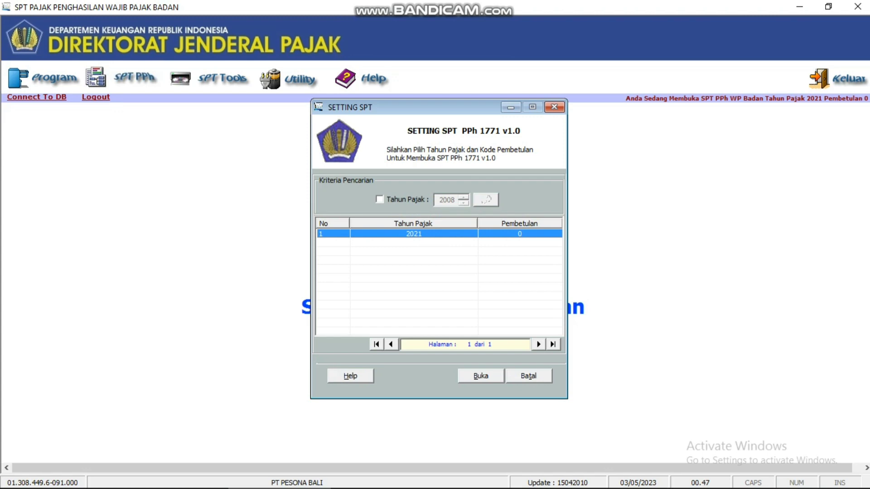
key("Tab")
key("Return")
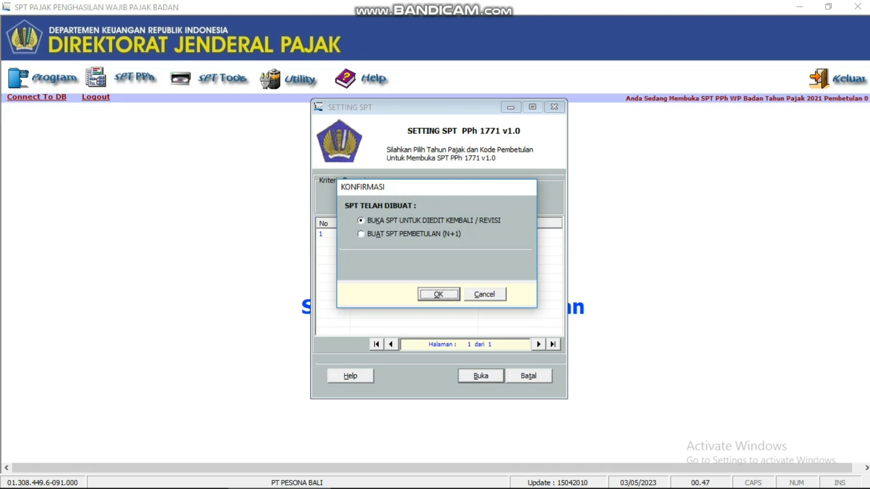
key("Return")
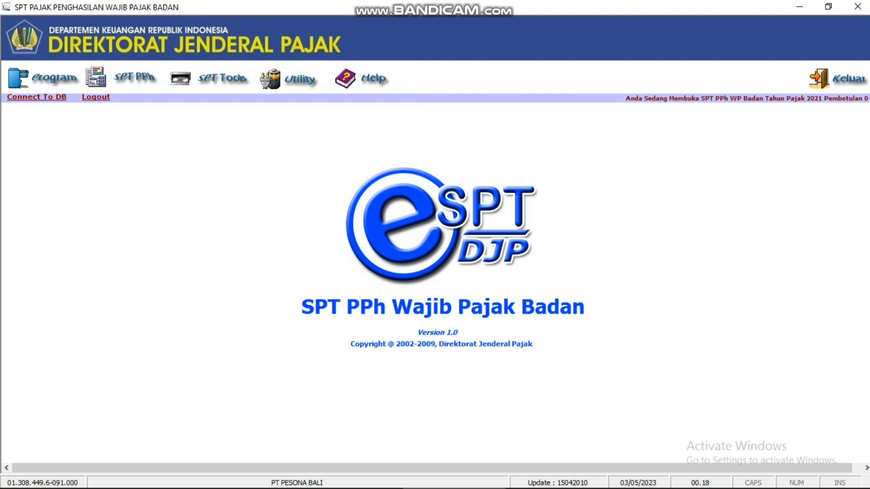
key("alt+u")
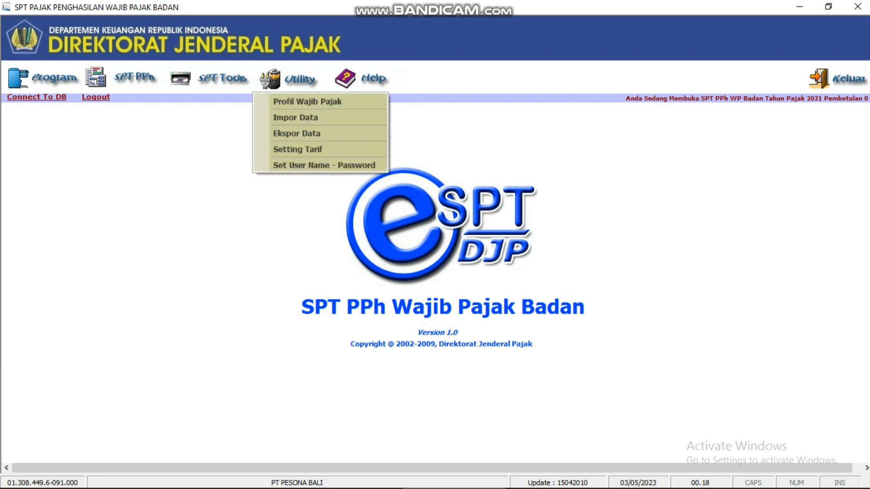
key("Down")
key("Return")
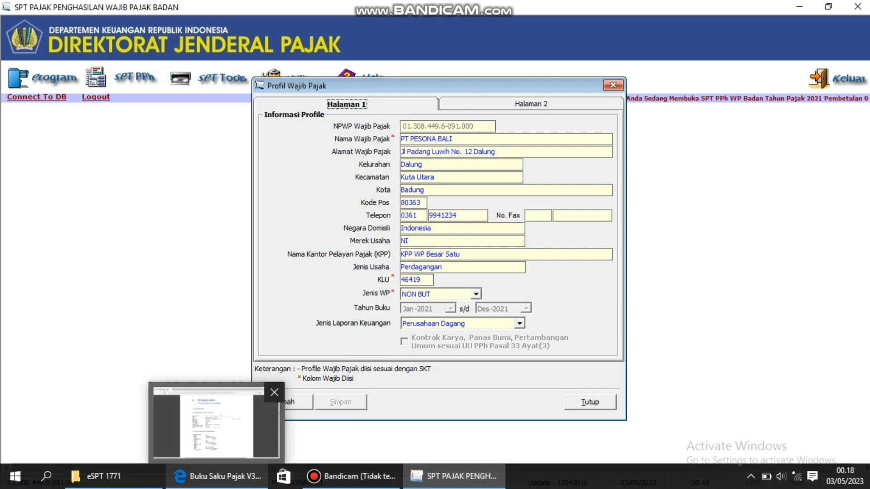
left_click(218, 476)
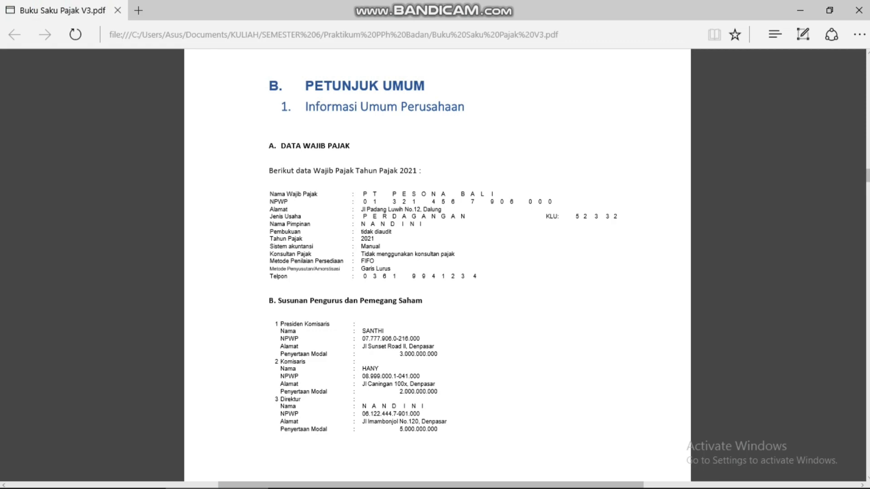
left_click(457, 476)
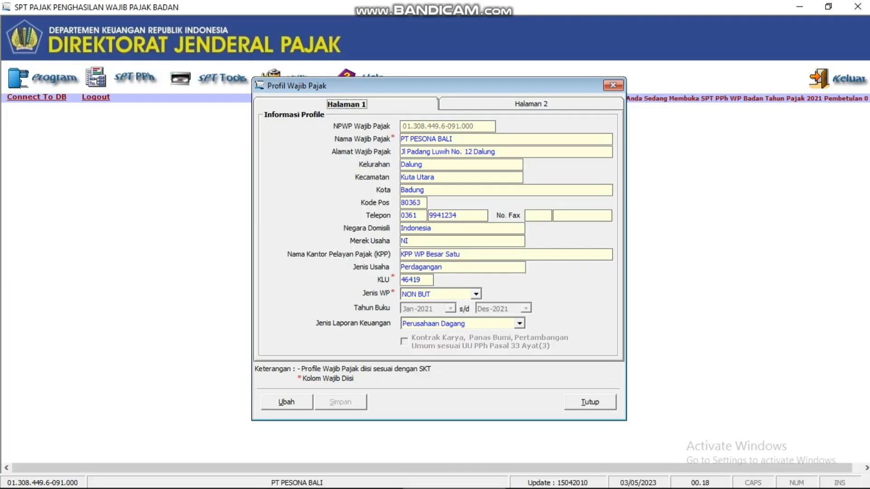
key("Right")
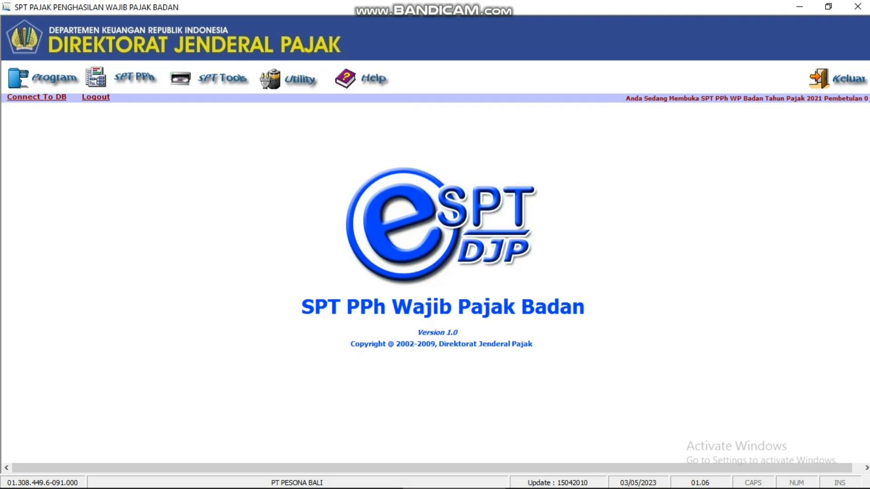
Step: Change the Tarif PPh Badan rate from 28% to 22% and save it
left_click(300, 79)
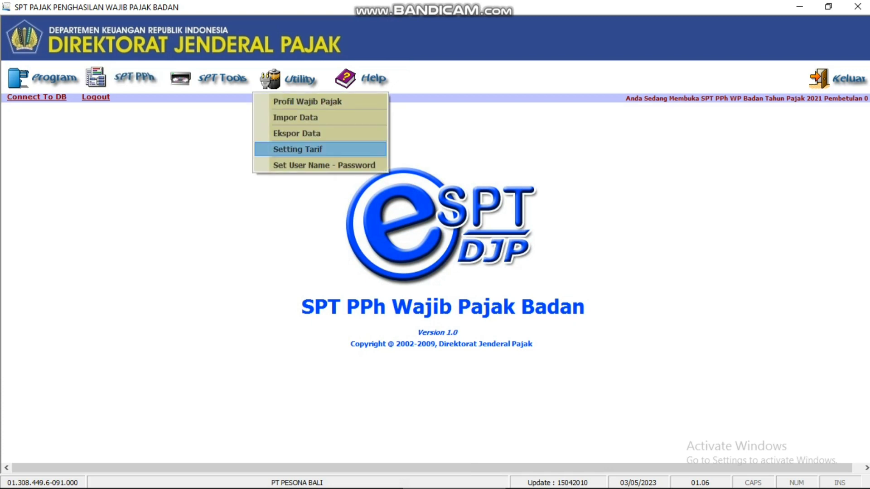
left_click(298, 150)
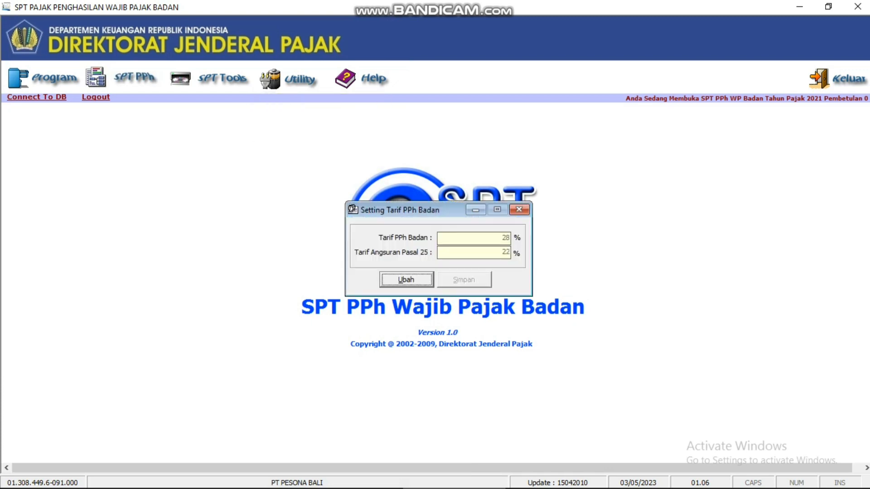
left_click(406, 280)
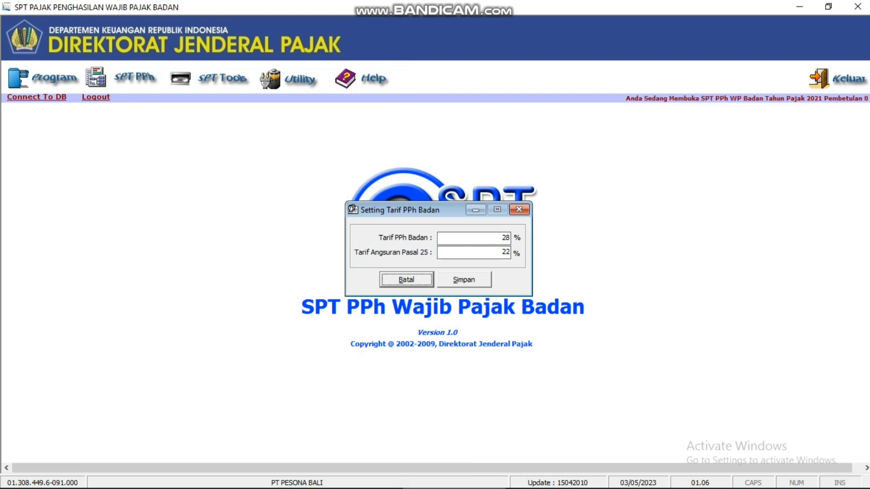
left_click(505, 238)
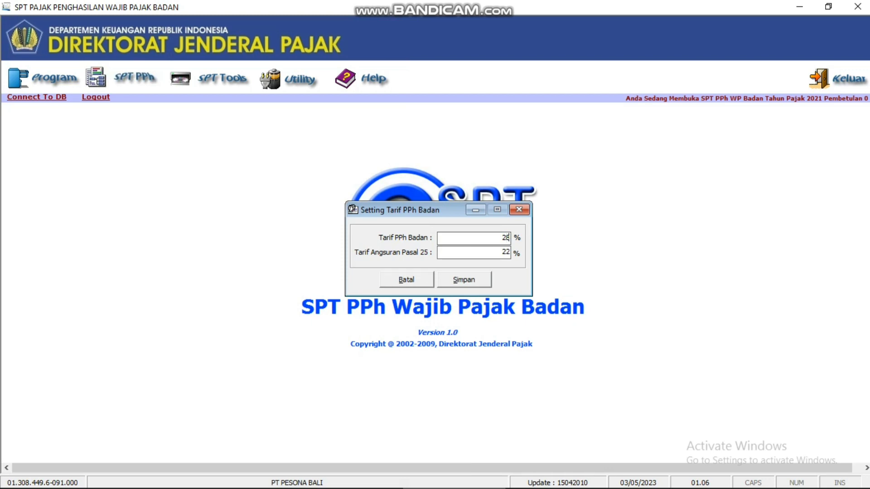
key("BackSpace")
type("2")
left_click(464, 280)
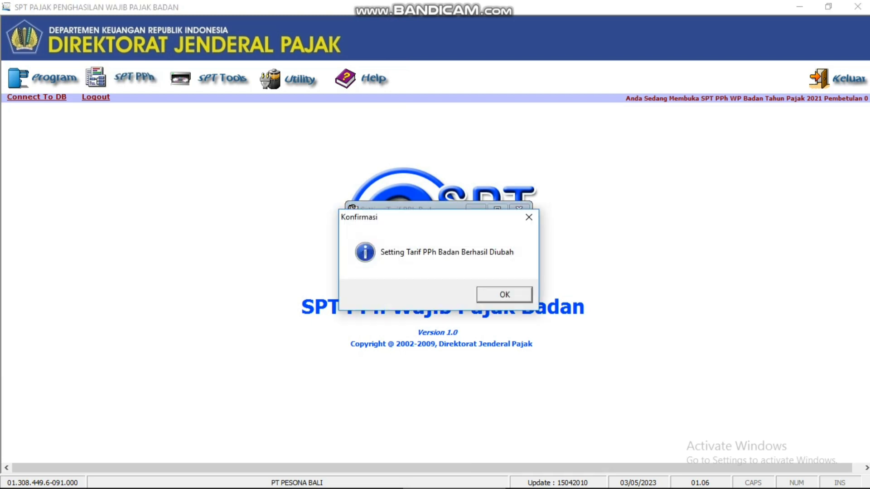
left_click(505, 294)
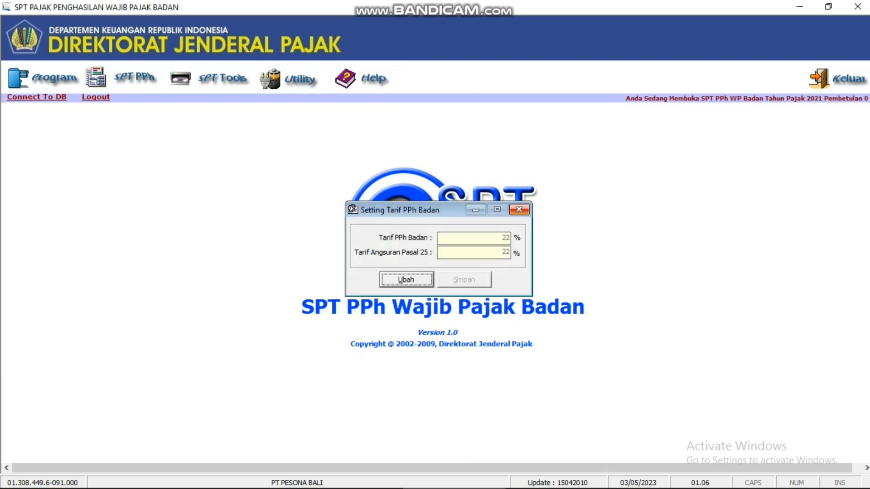
Step: Close the tax-rate settings and launch espt pph 1771 2010 v1.2 from the eSPT 1771 2010 folder
left_click(519, 209)
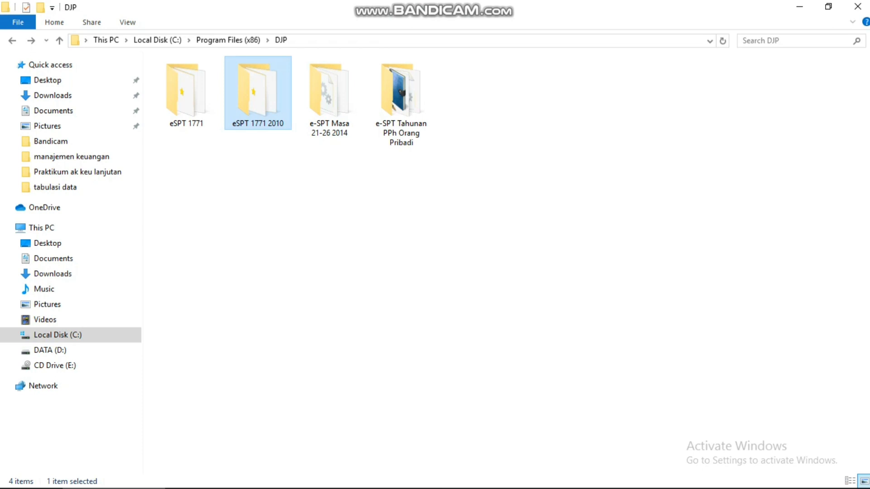
double_click(258, 93)
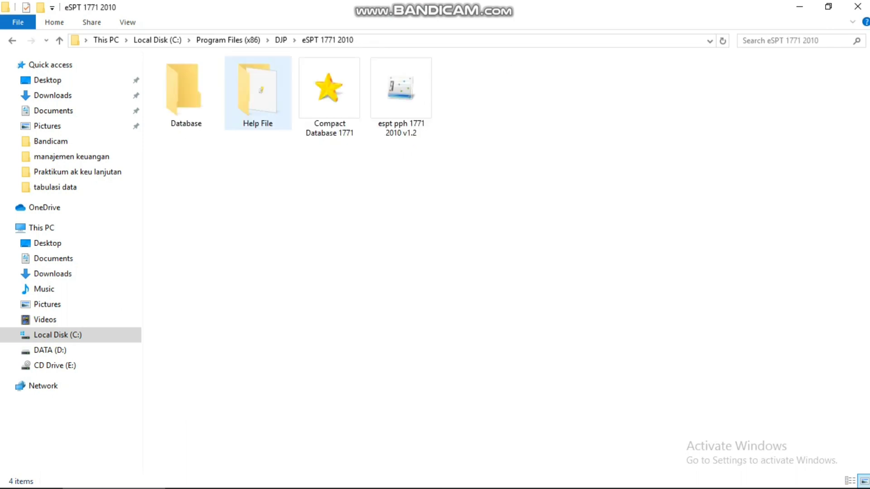
double_click(401, 91)
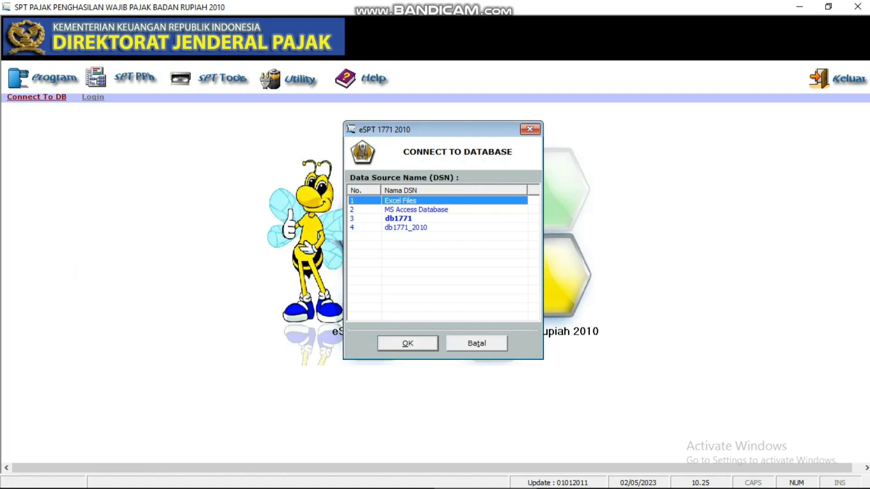
Step: Connect to db1771_2010, log in as administrator, and choose Buka SPT Yang Ada
left_click(410, 227)
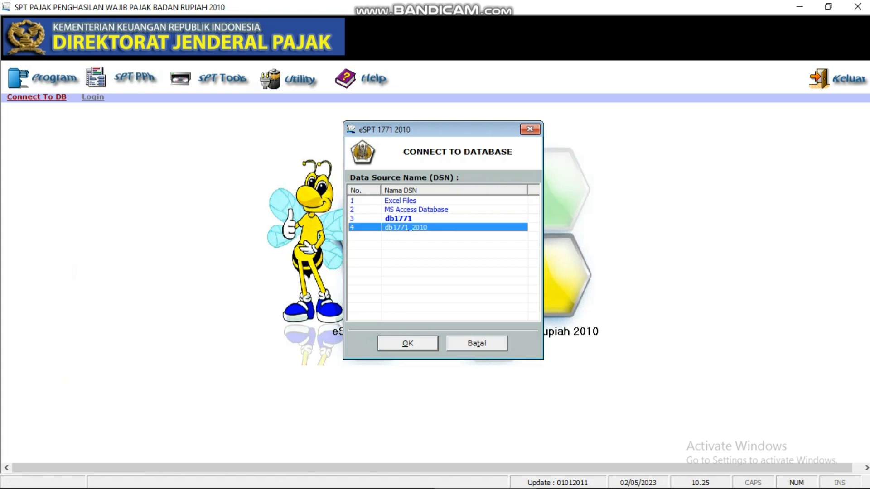
left_click(408, 343)
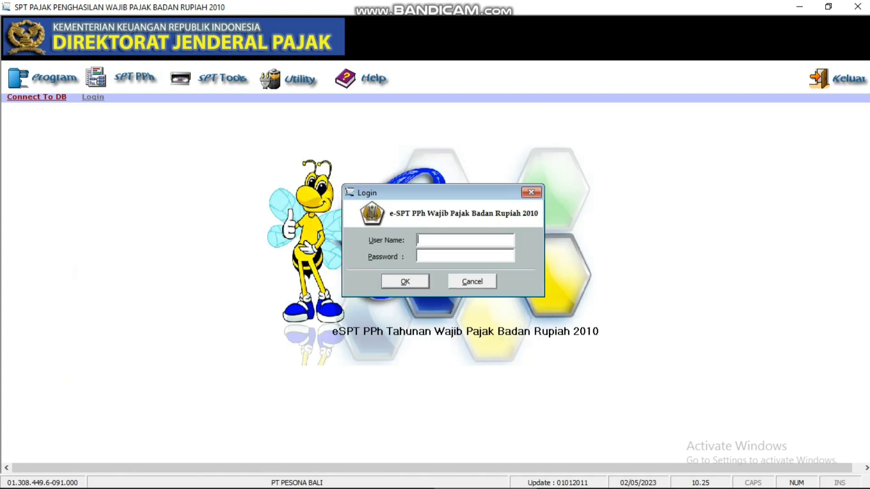
type("a")
type("dminis")
type("trator")
type("***")
key("Return")
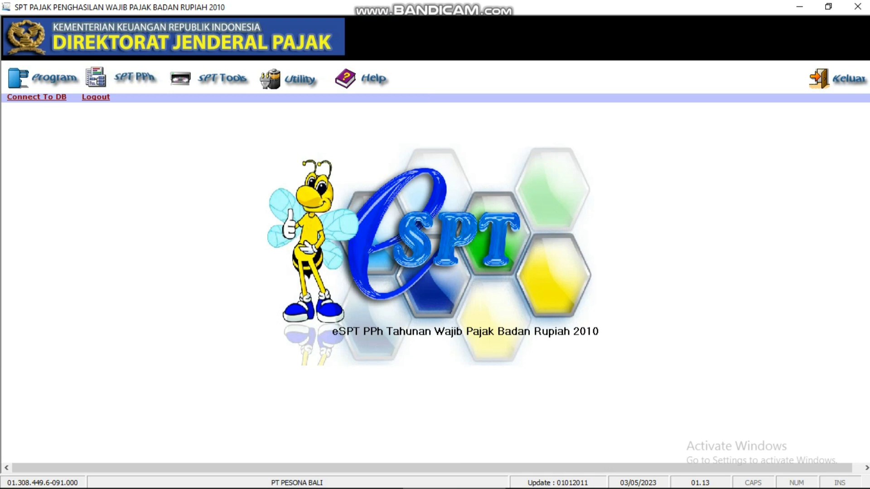
left_click(48, 78)
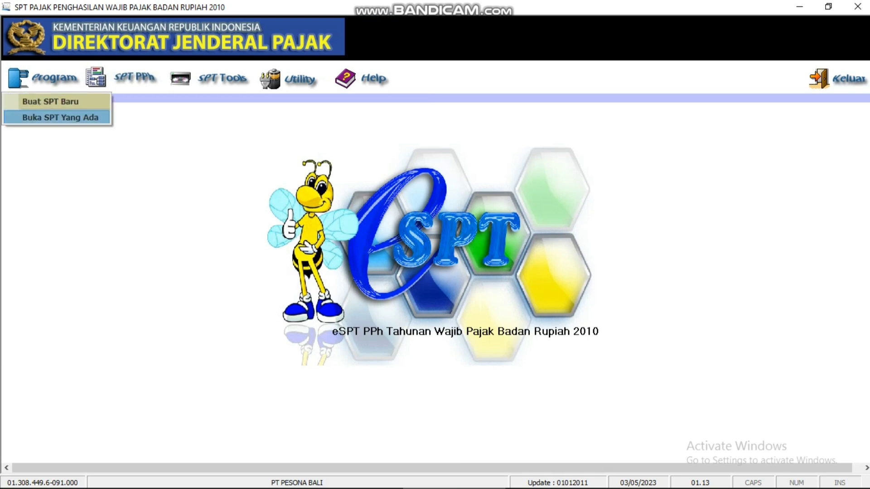
left_click(60, 117)
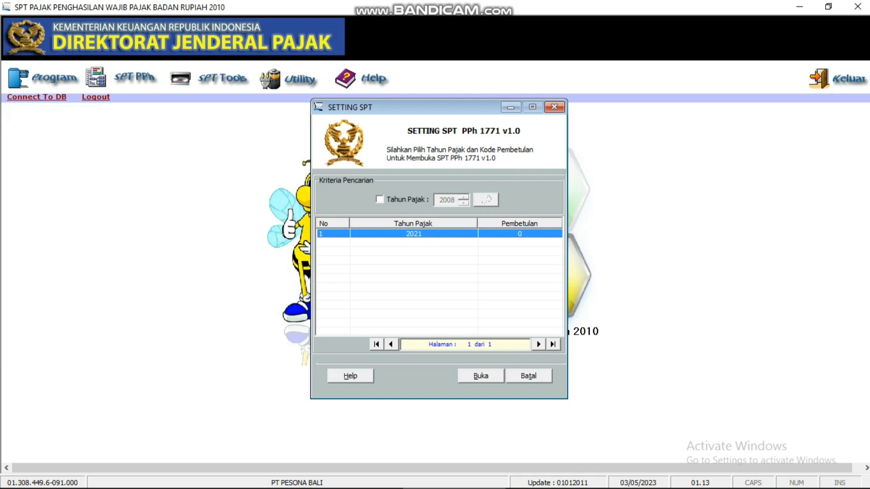
Step: Open the 2021 SPT for editing and bring up the LK 8A-2 Transkrip Kutipan Elemen Laporan Keuangan
left_click(481, 376)
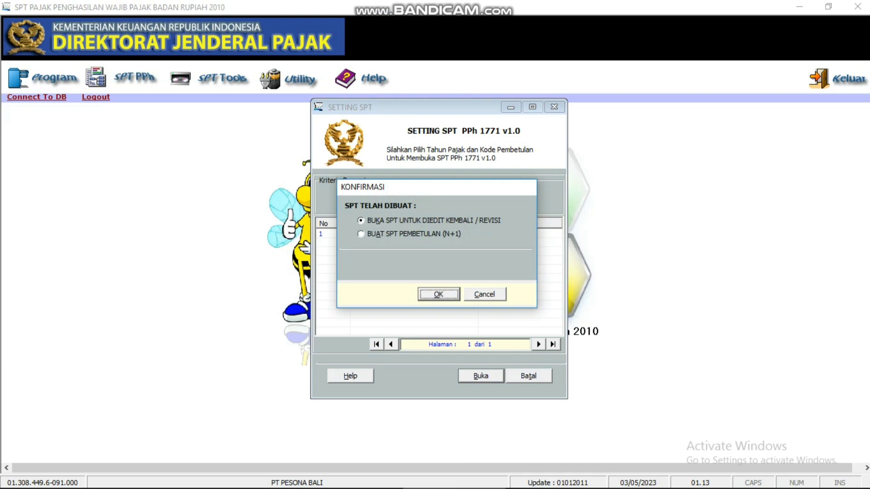
key("Return")
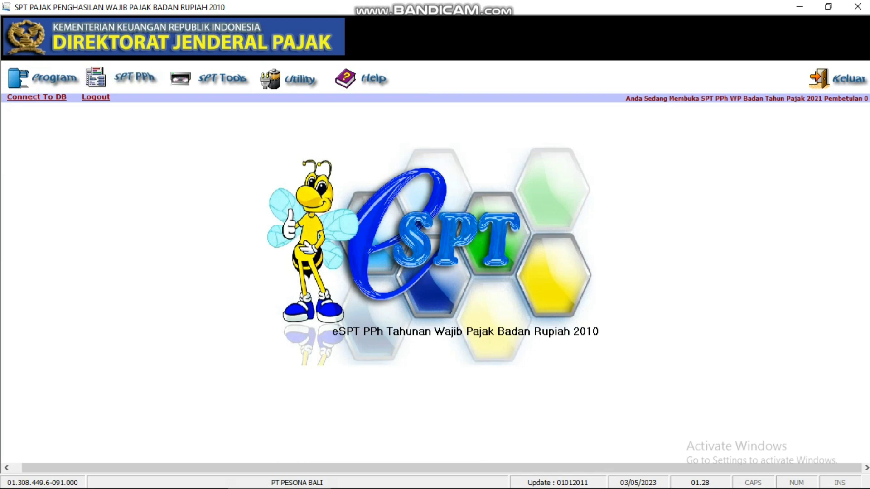
left_click(131, 78)
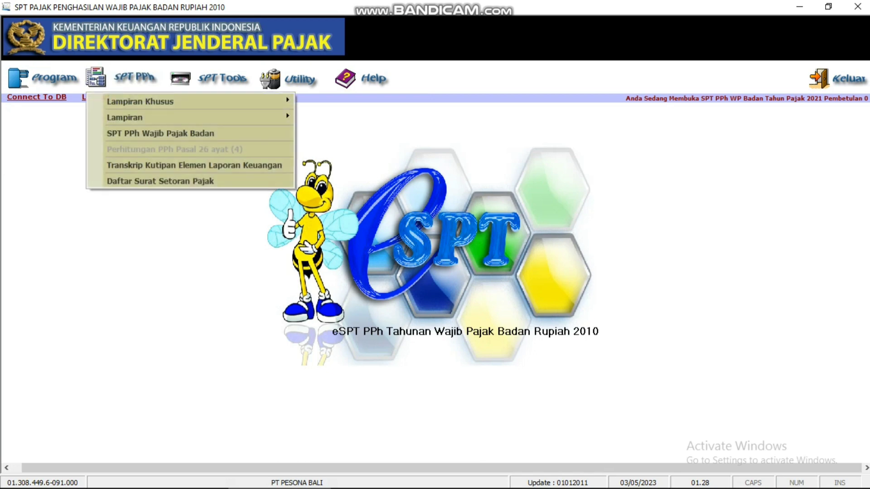
key("Return")
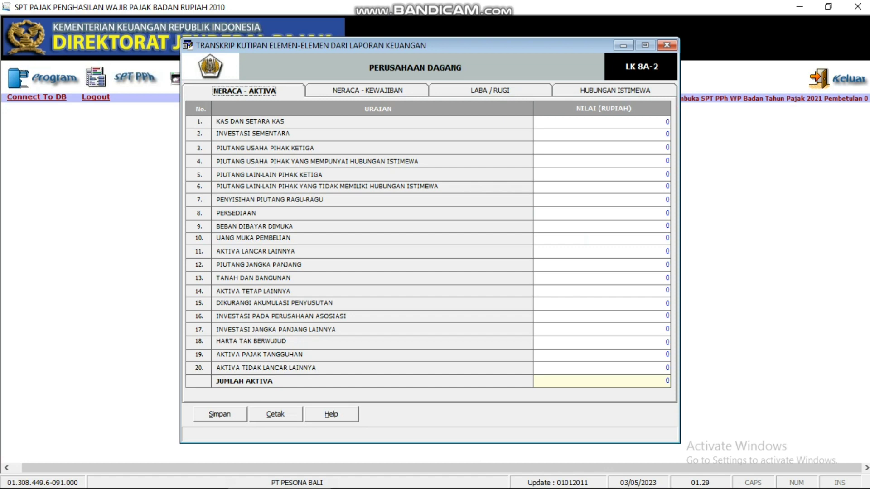
Step: Save the LK 8A-2 transcript showing a net loss of (1.059.727.890) and close it
left_click(491, 90)
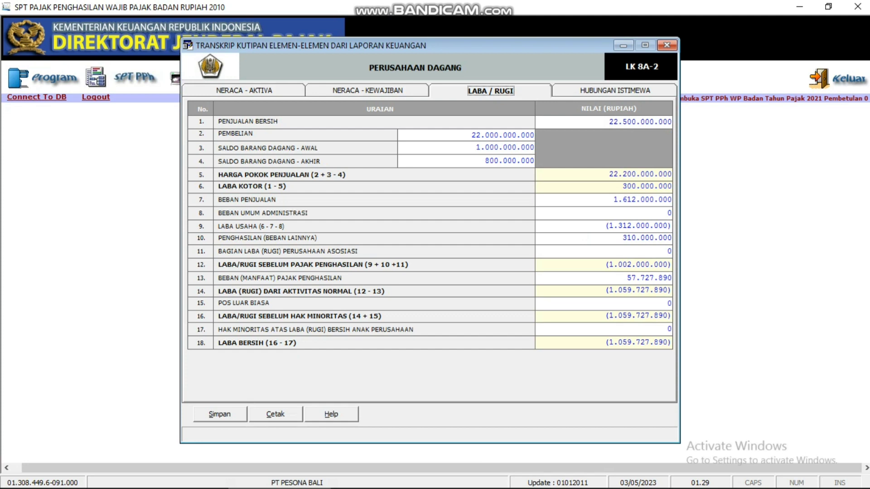
left_click(219, 414)
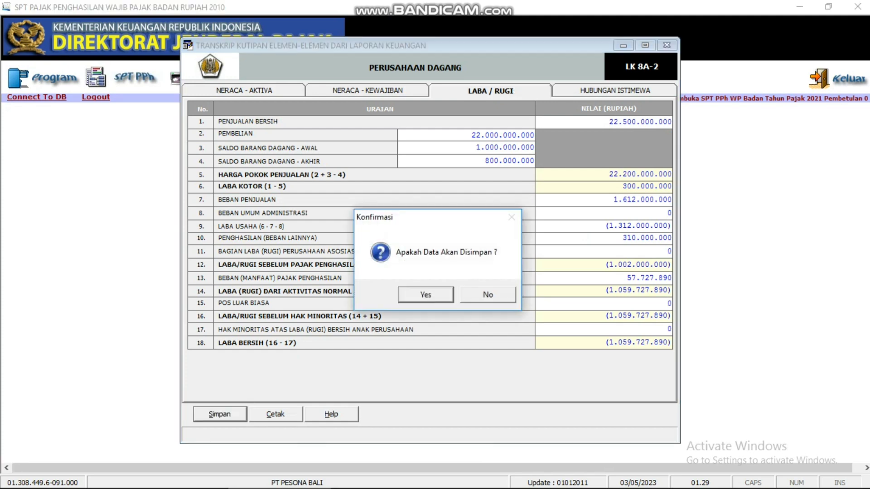
key("Return")
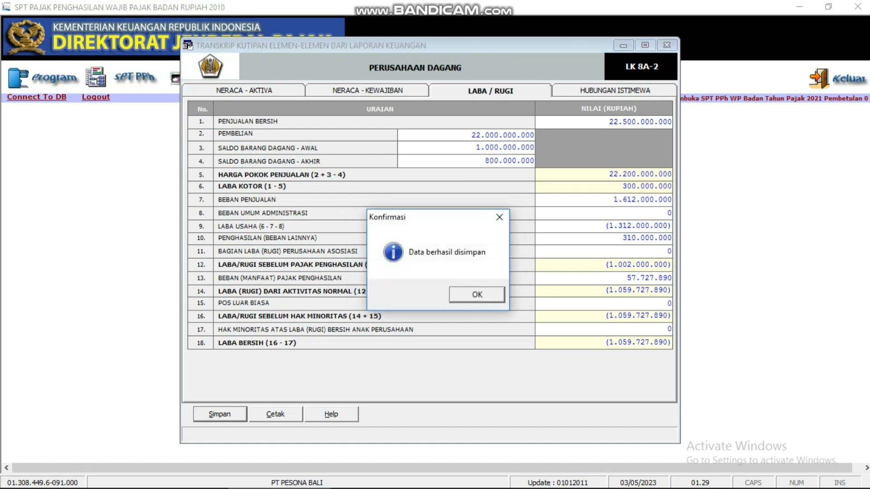
key("Return")
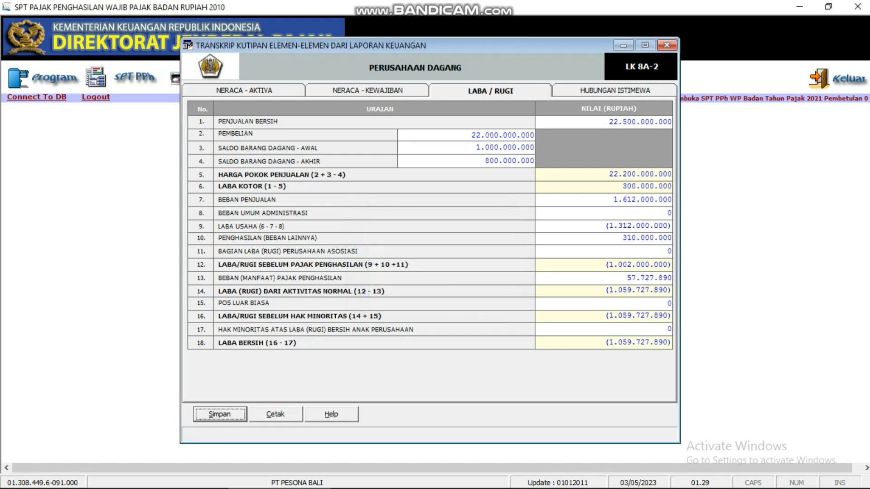
left_click(667, 45)
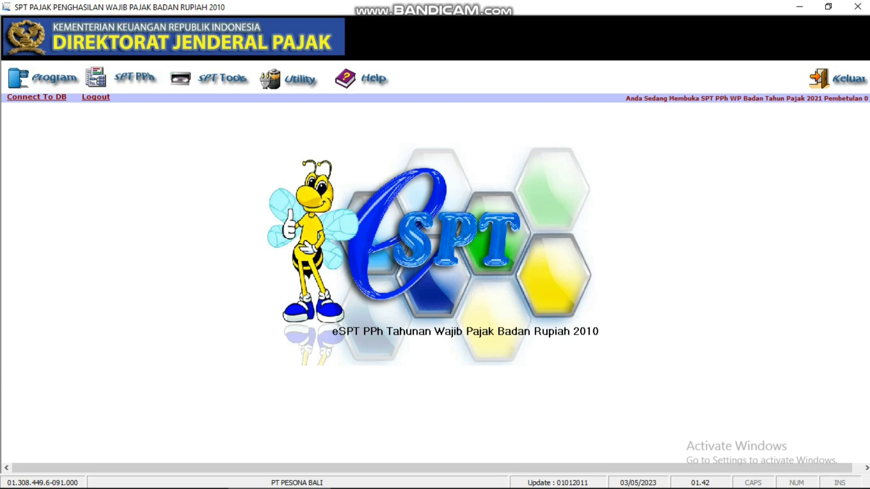
left_click(128, 77)
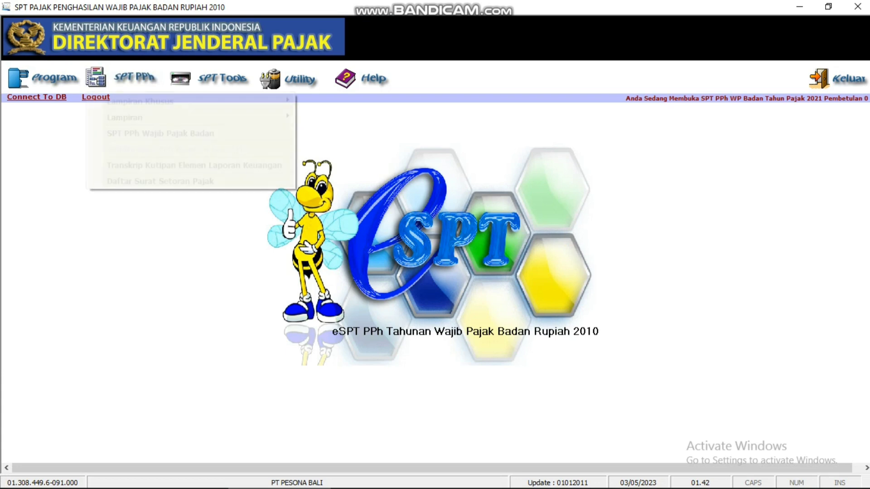
mouse_move(140, 102)
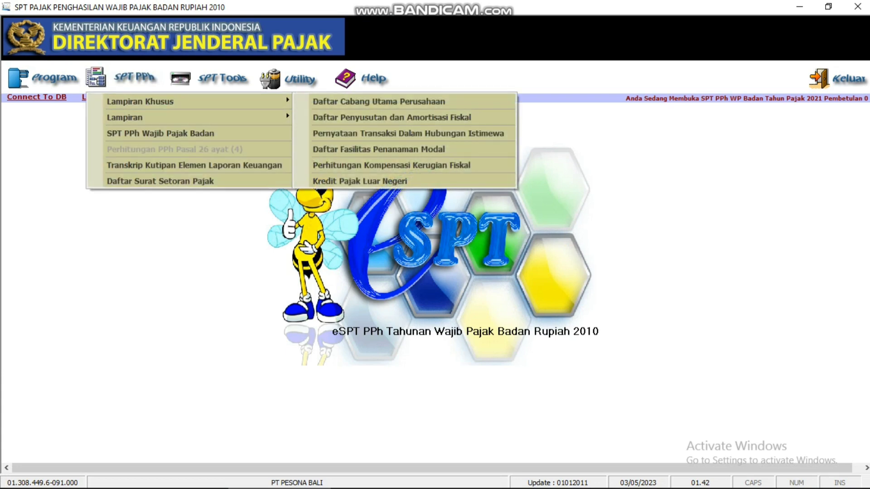
left_click(392, 117)
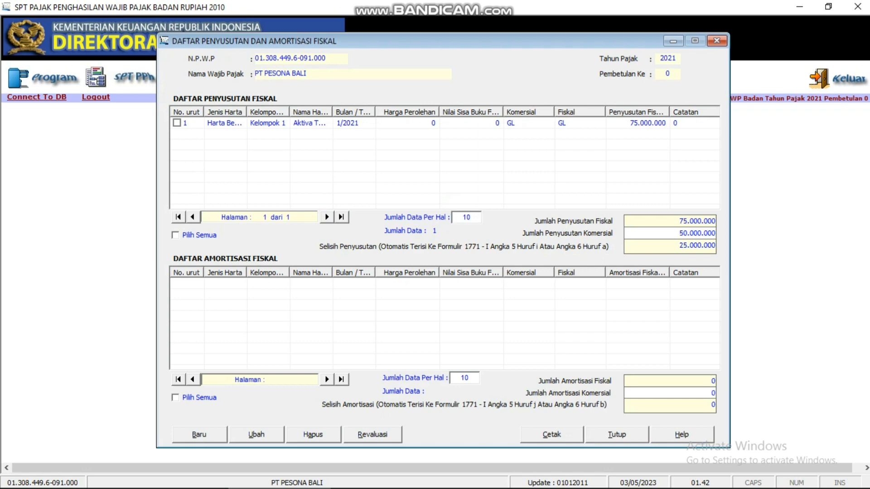
left_click(199, 434)
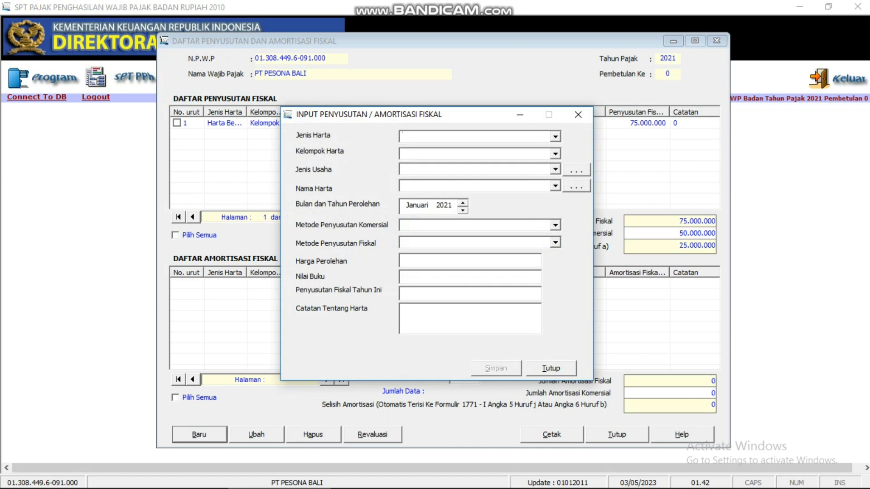
left_click(551, 369)
left_click(668, 234)
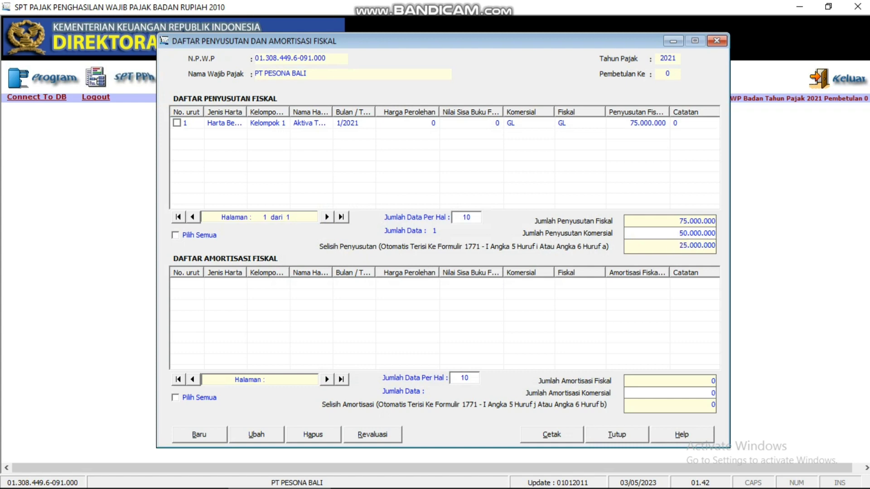
left_click(407, 122)
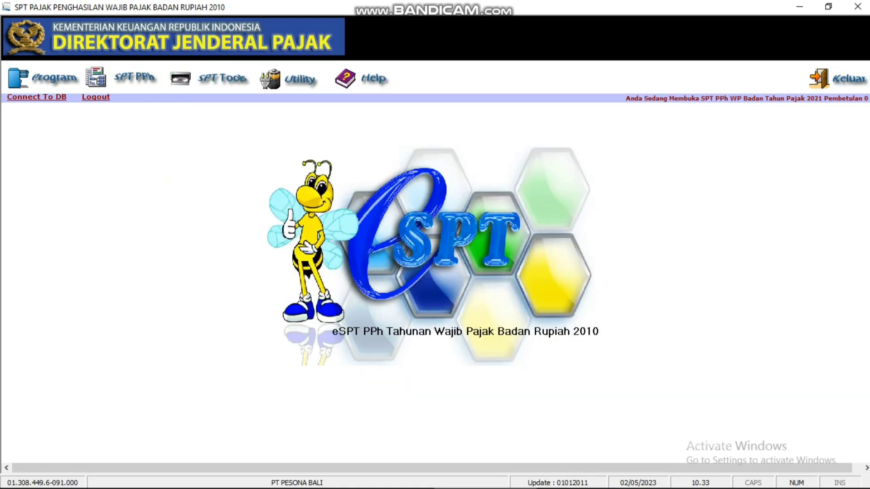
key("alt+s")
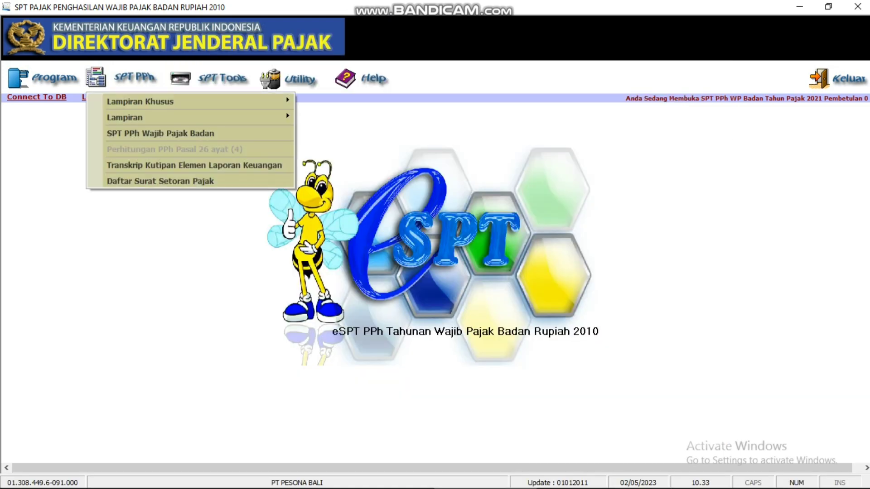
key("Down")
key("Down")
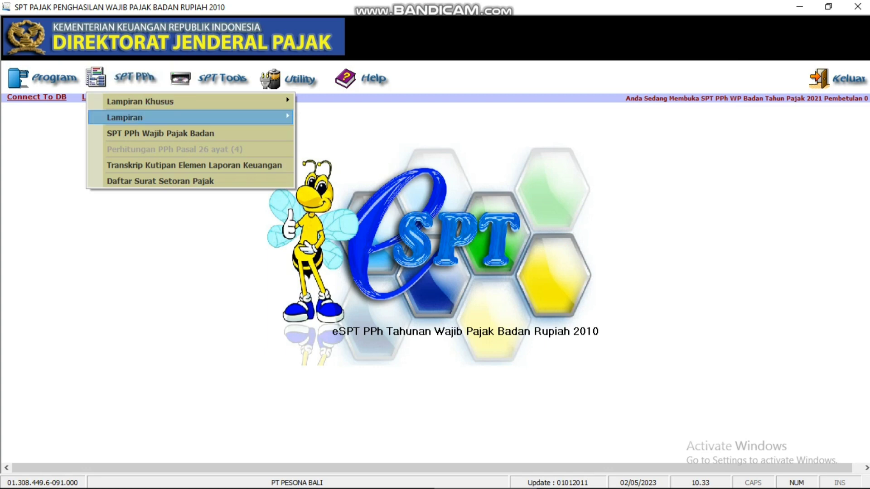
key("Right")
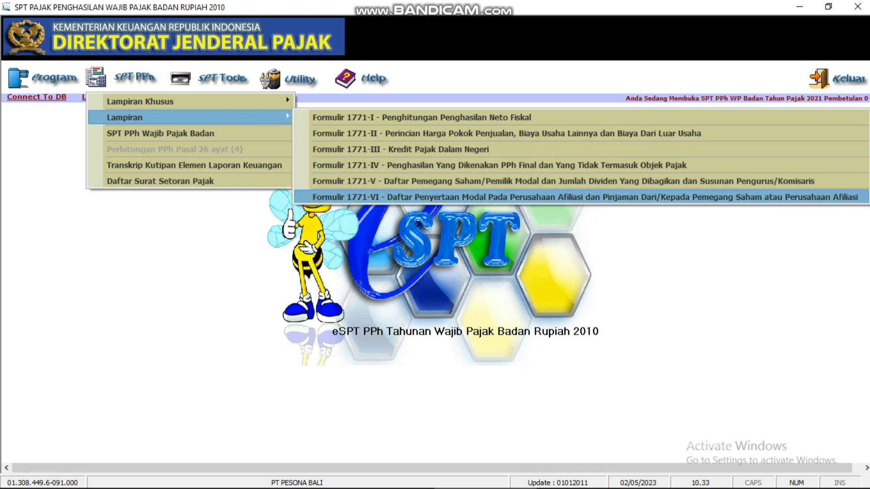
key("Return")
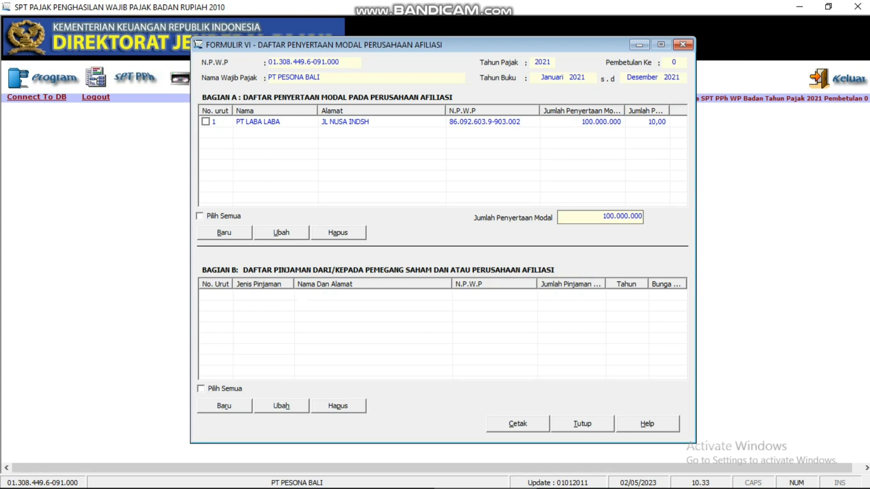
key("alt+t")
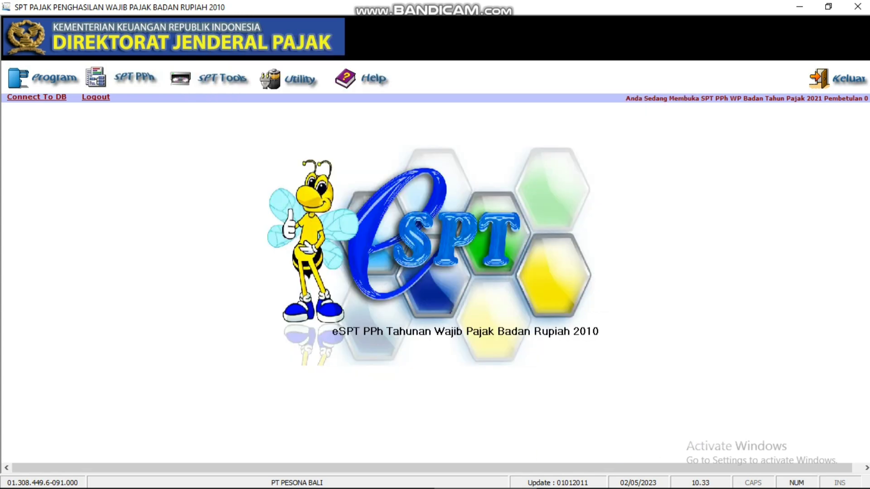
key("alt+s")
key("Down")
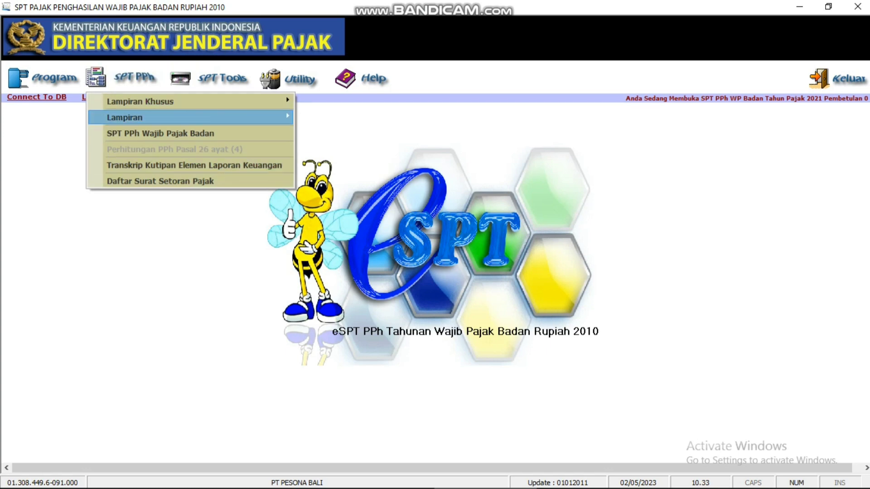
key("Right")
key("Down")
key("Down")
key("Down")
key("Down")
key("Down")
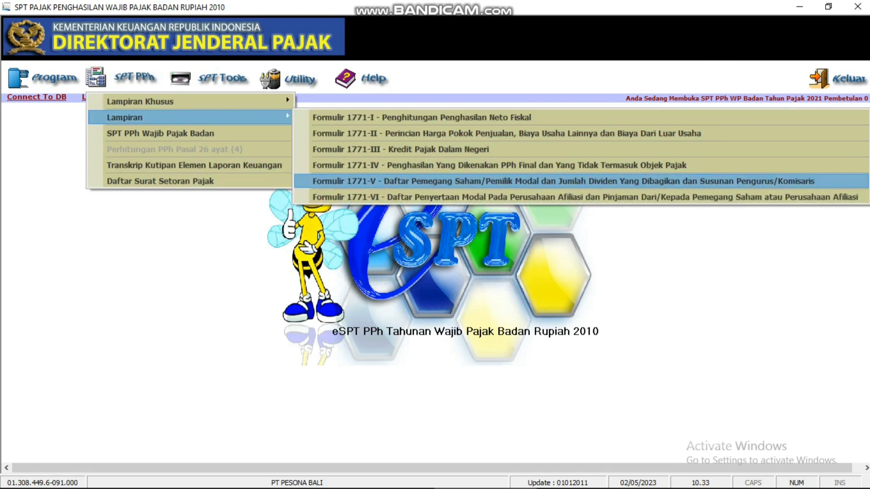
key("Return")
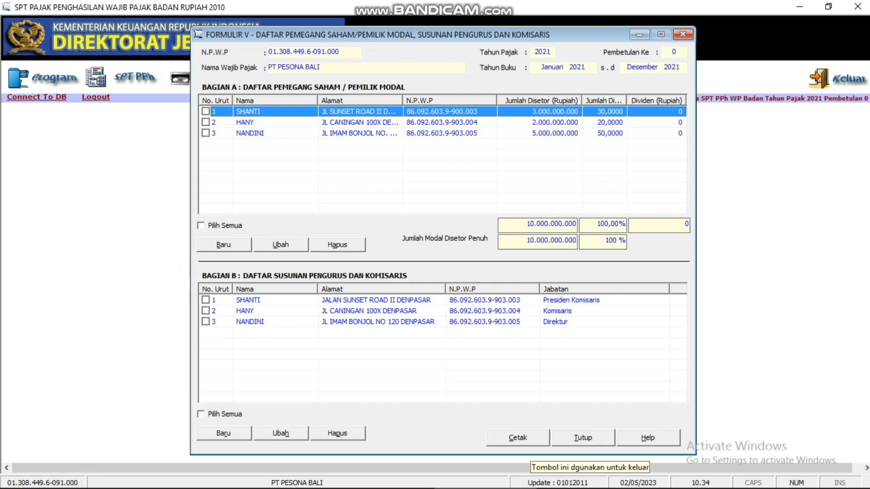
left_click(583, 438)
left_click(134, 77)
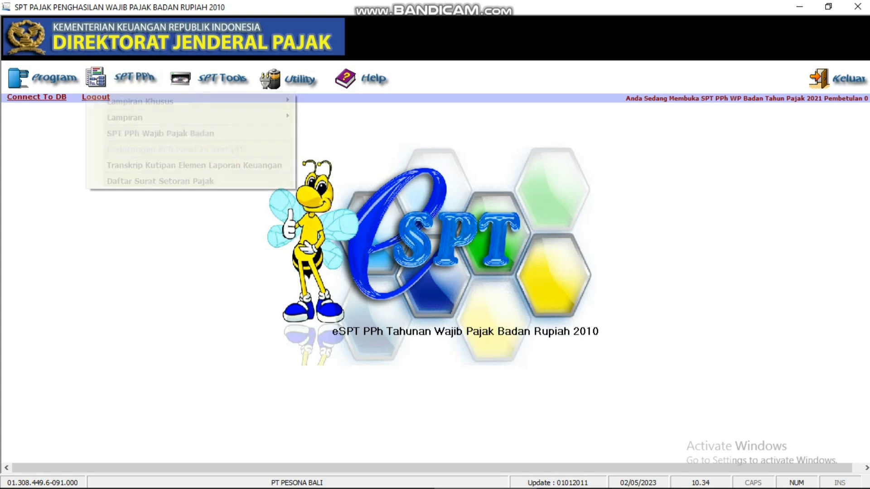
Step: Fill Formulir 1771-IV with 10.000.000 deposit interest at 20%, check page 2, and save it
mouse_move(125, 117)
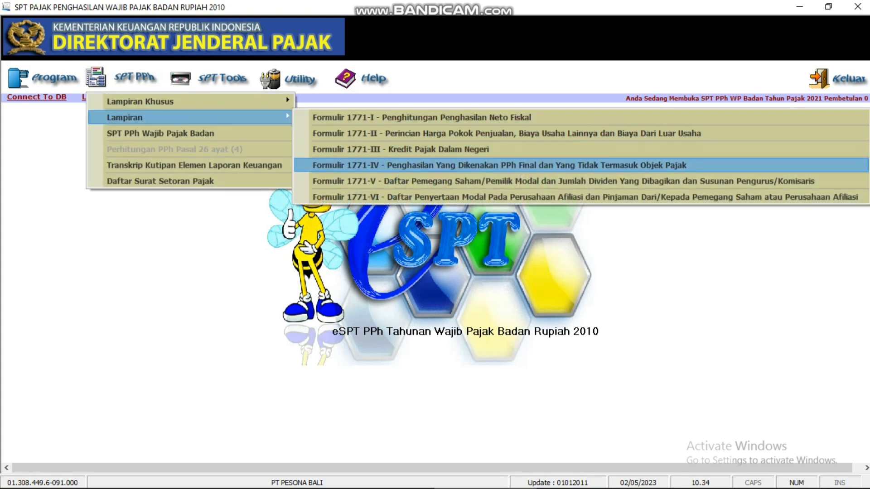
left_click(499, 166)
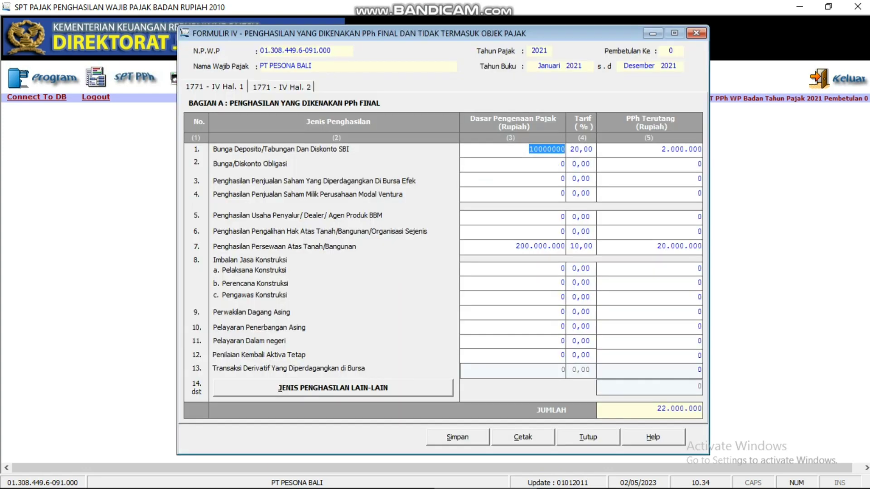
left_click(501, 179)
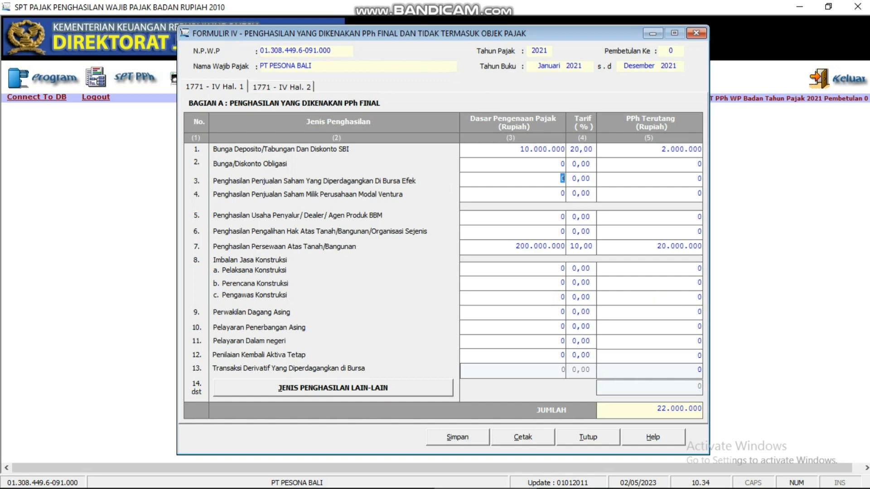
left_click(282, 87)
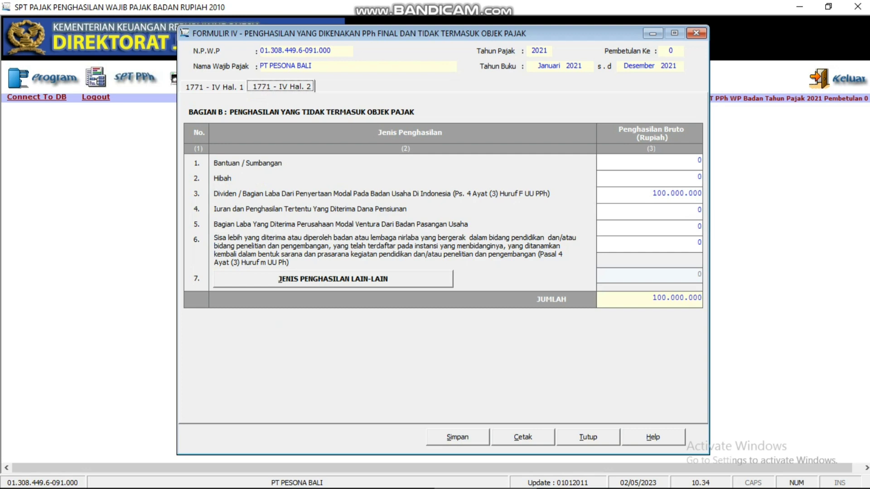
left_click(588, 437)
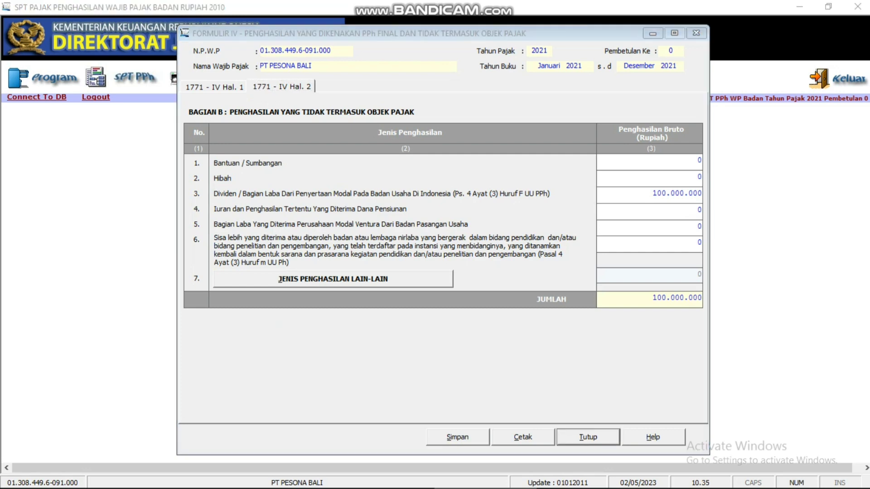
key("Return")
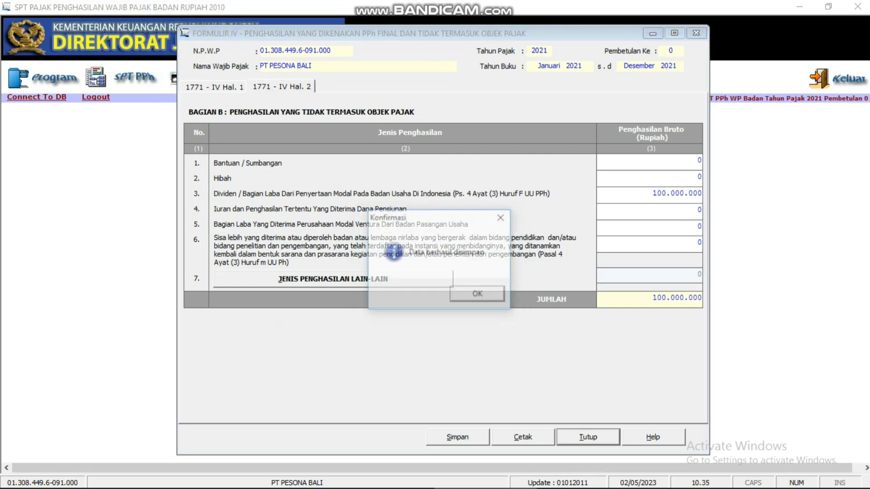
key("Return")
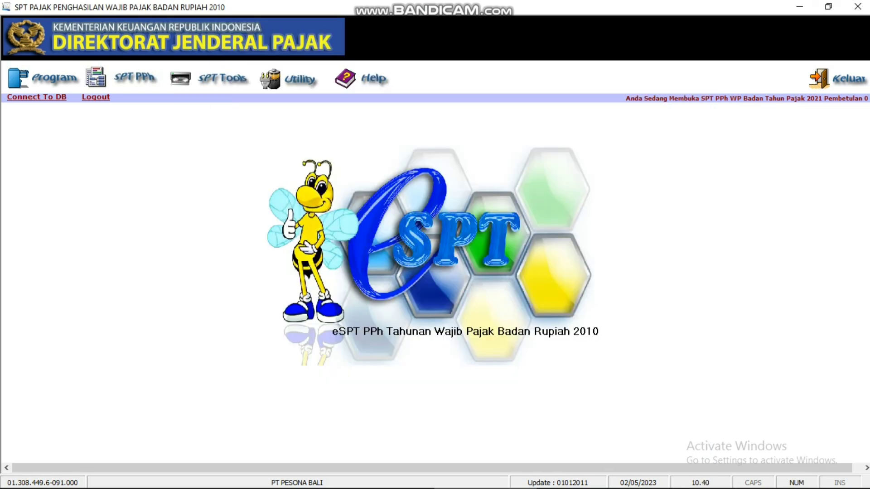
Step: Open Formulir 1771-III Kredit Pajak Dalam Negeri, then bring the Lampiran forms list up again
left_click(134, 78)
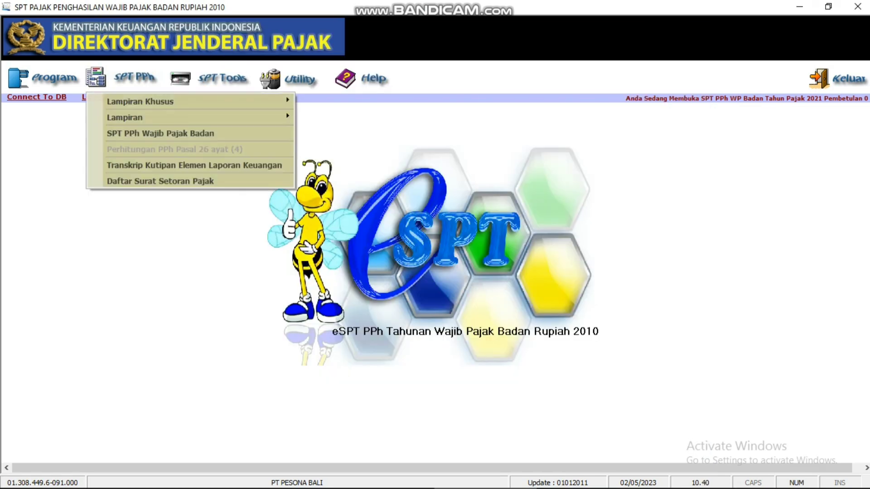
mouse_move(136, 118)
key("Return")
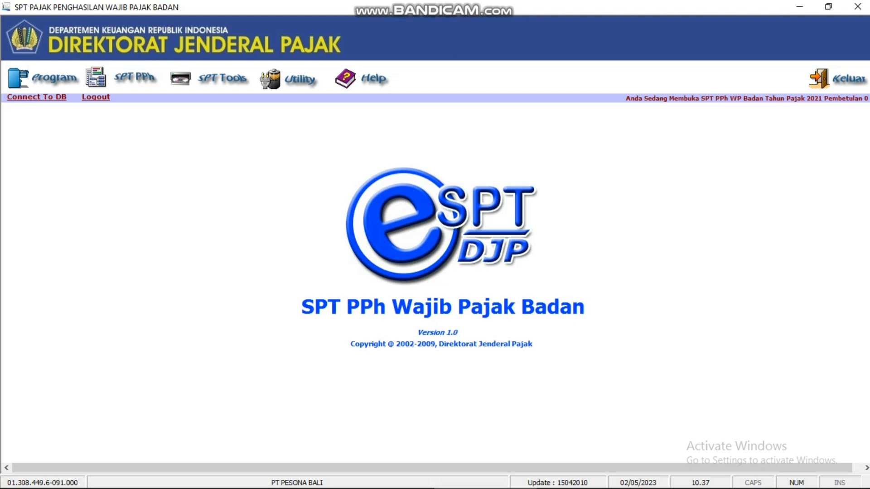
left_click(135, 77)
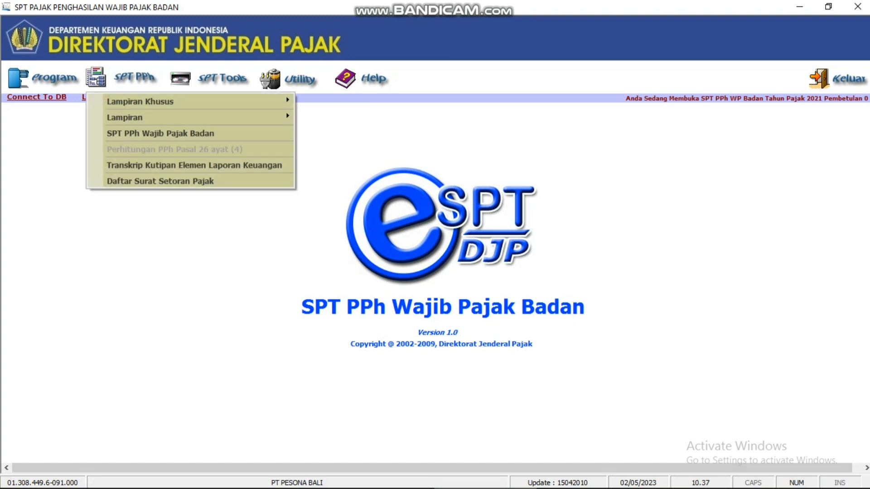
mouse_move(136, 117)
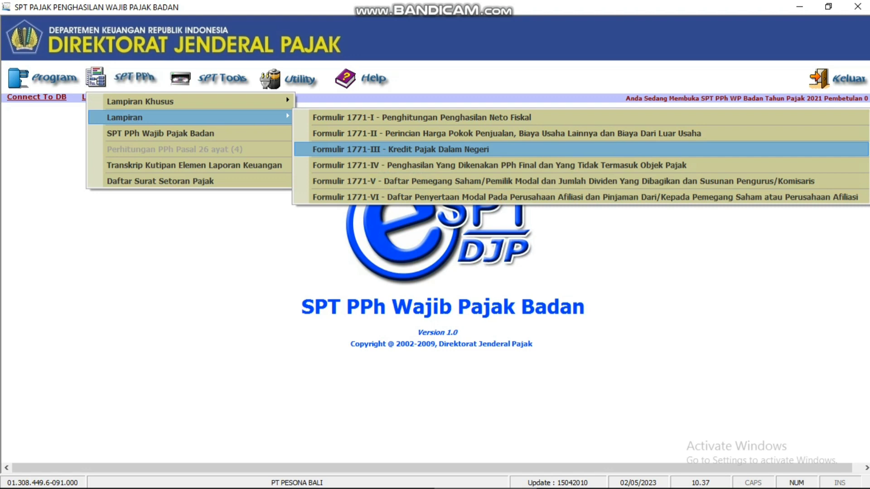
left_click(400, 149)
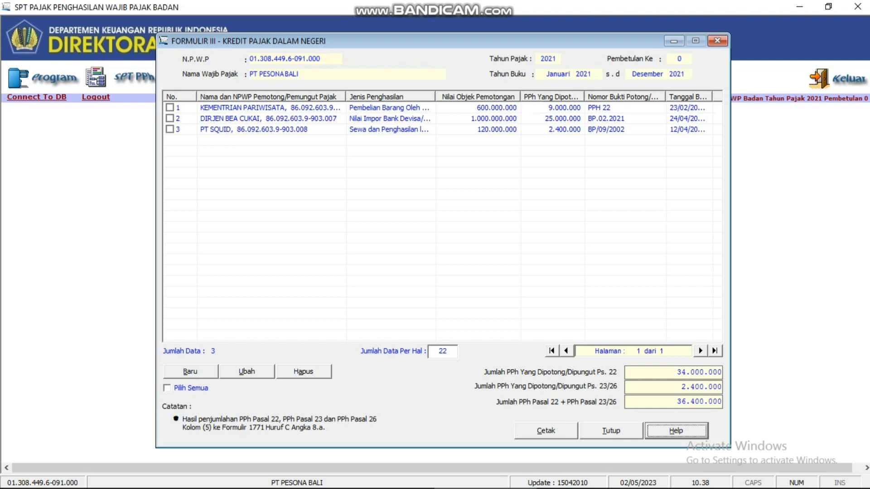
key("Escape")
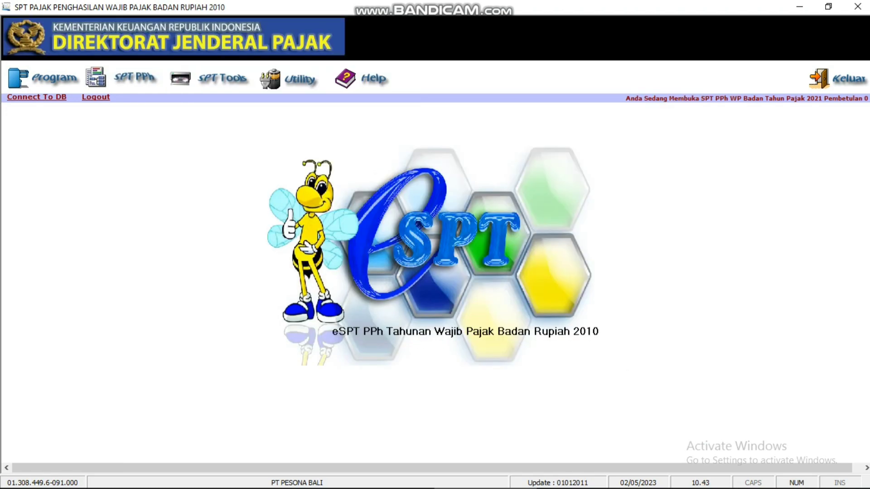
Step: Enter 22.000.000.000 goods purchases in Formulir 1771-II and save the form
left_click(134, 78)
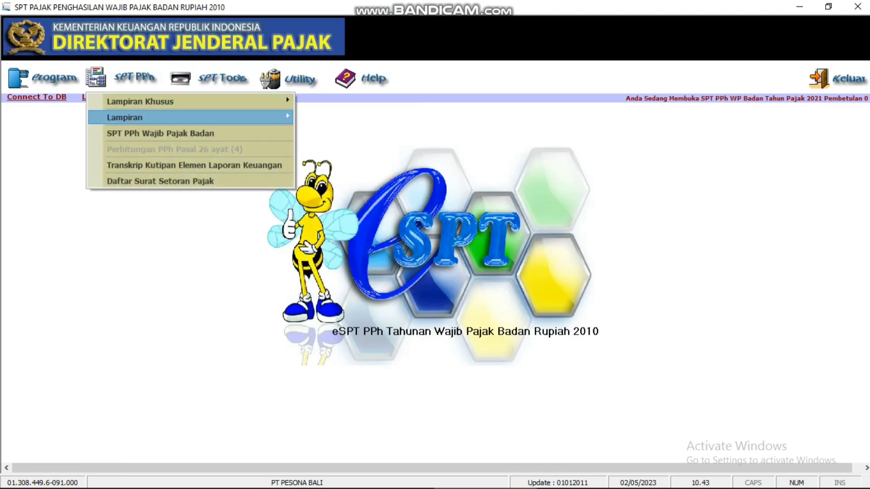
mouse_move(125, 118)
key("Down")
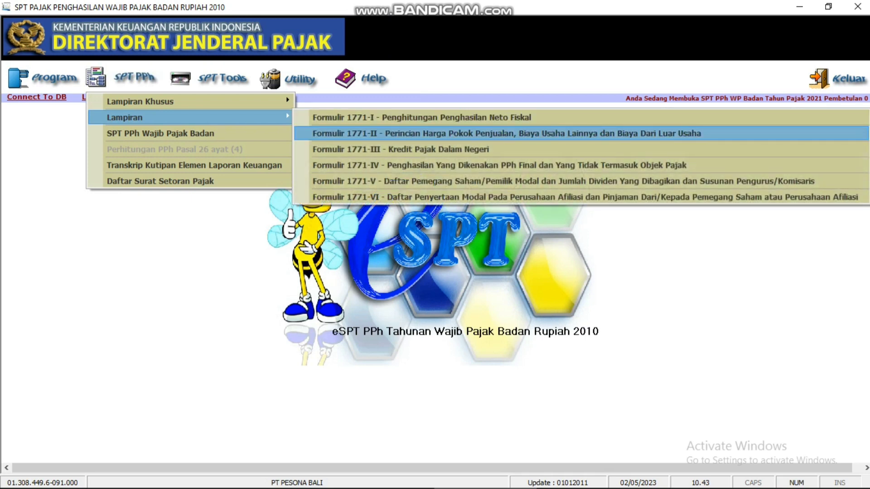
key("Return")
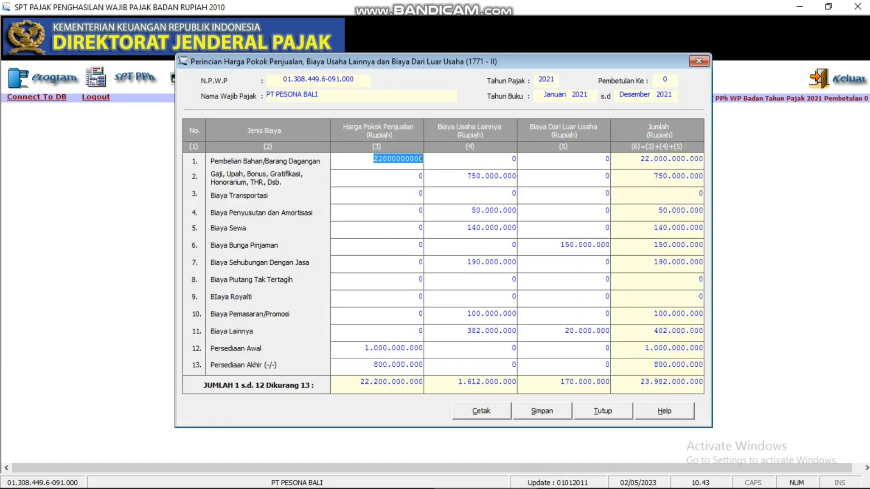
key("Return")
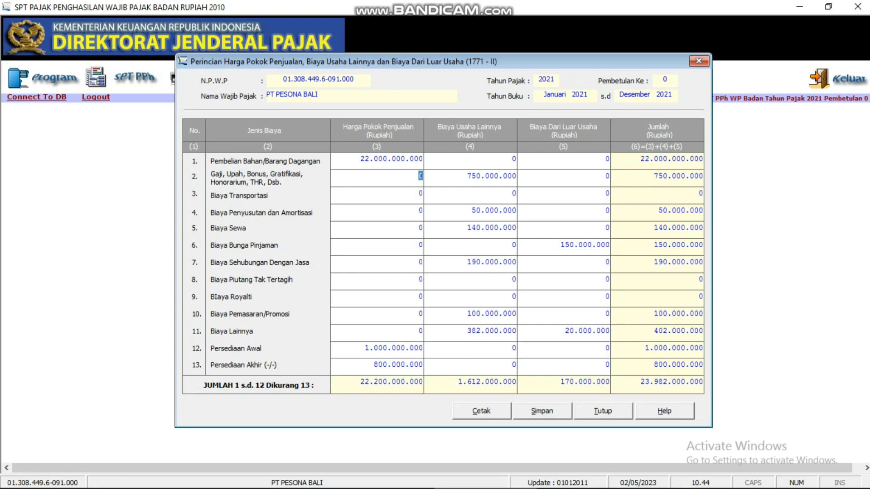
key("alt+s")
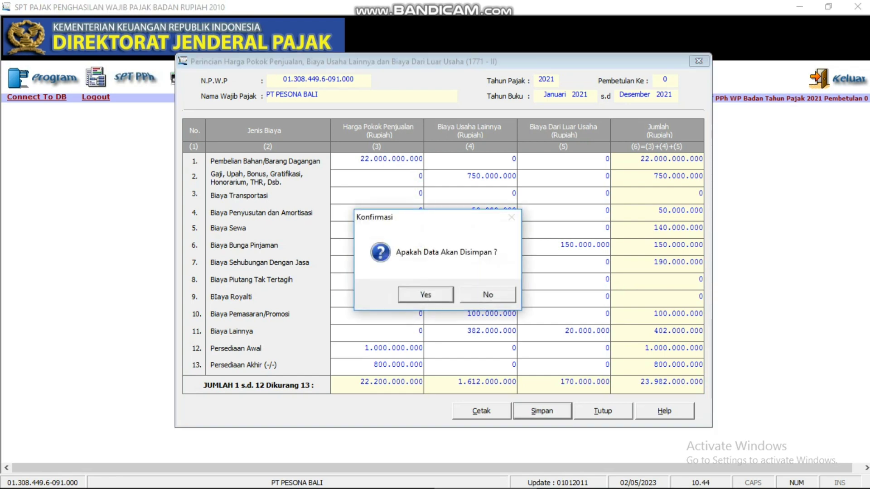
key("Return")
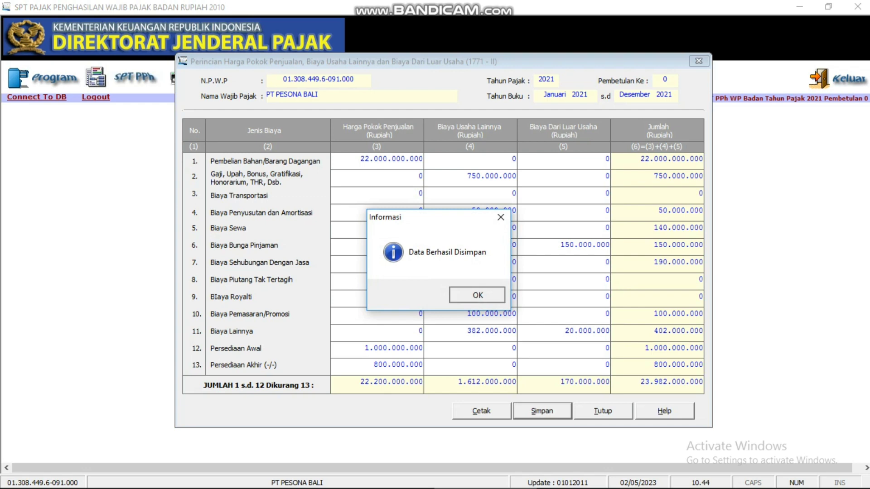
key("Return")
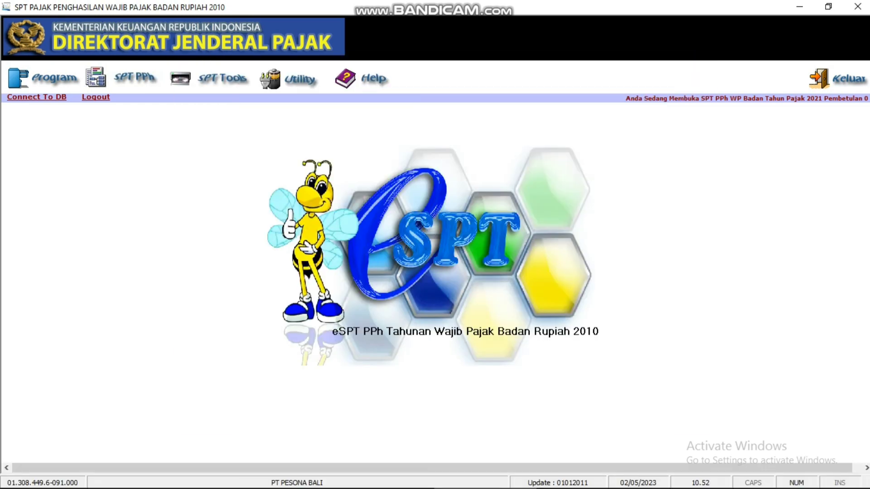
Step: Open Formulir 1771-I from the SPT list and review pages Hal.1 through Hal.3
left_click(134, 77)
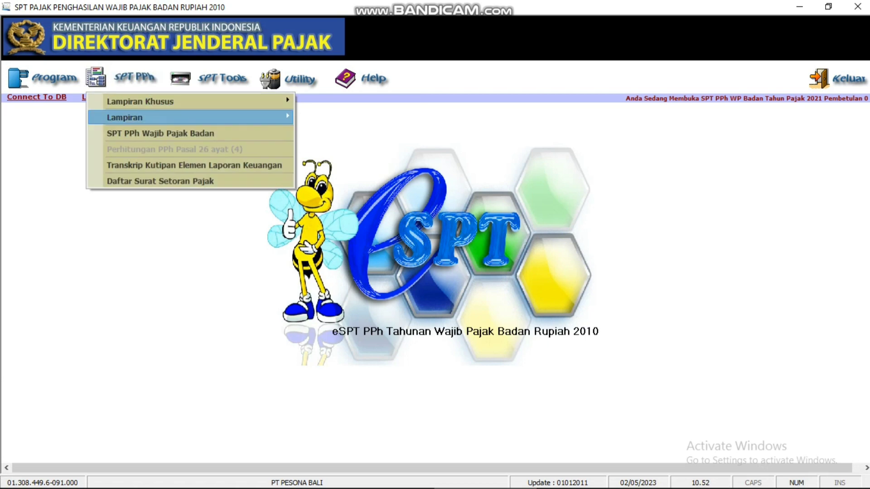
mouse_move(126, 118)
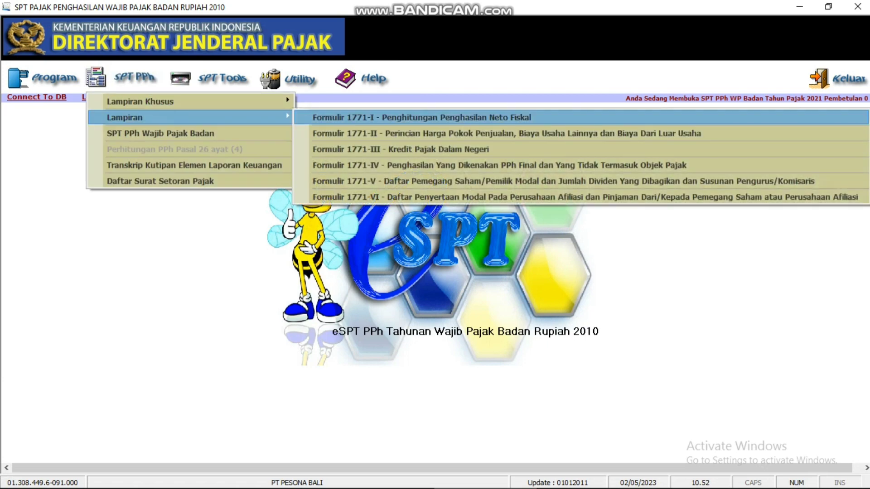
key("Return")
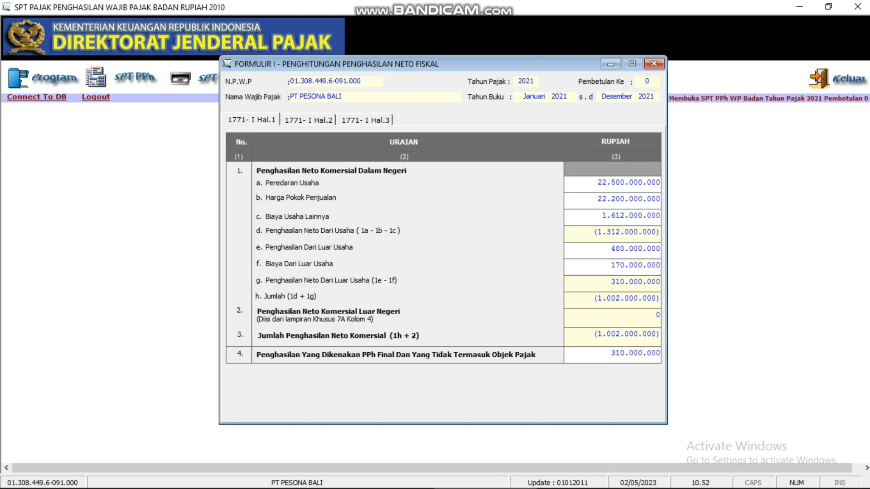
left_click(309, 120)
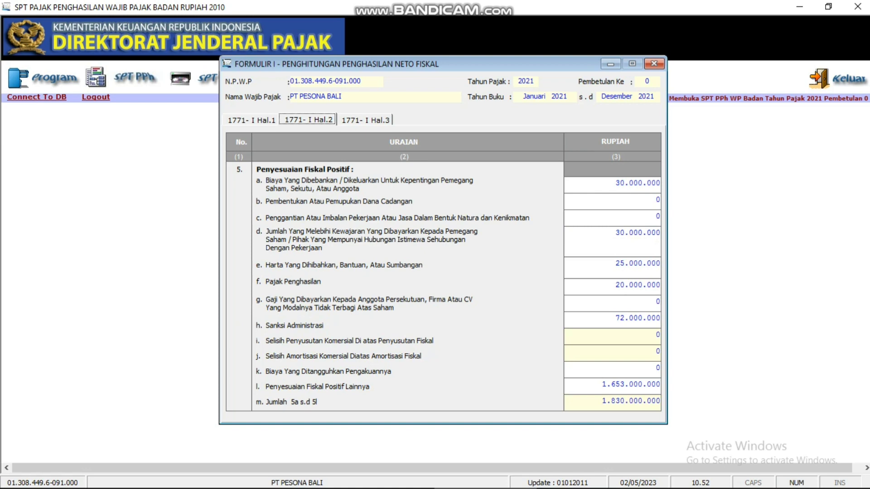
left_click(366, 120)
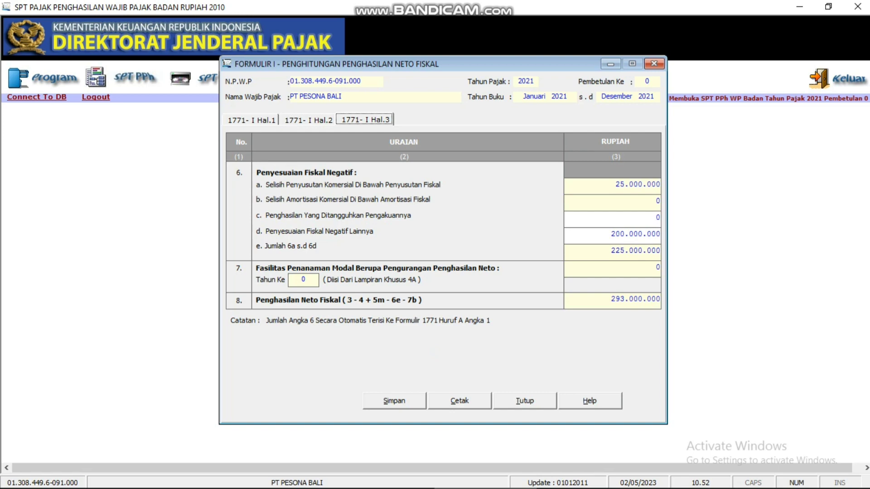
Step: Save Formulir 1771-I with net fiscal income 293.000.000 and close the form
key("alt+s")
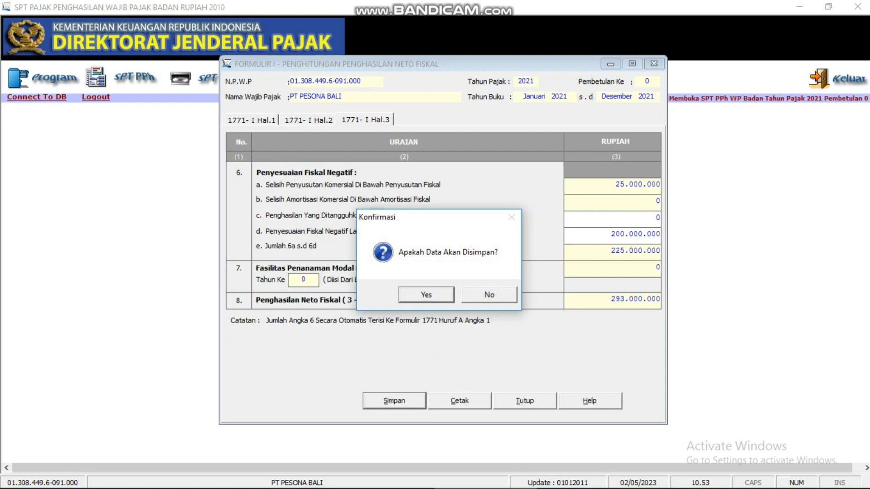
key("Return")
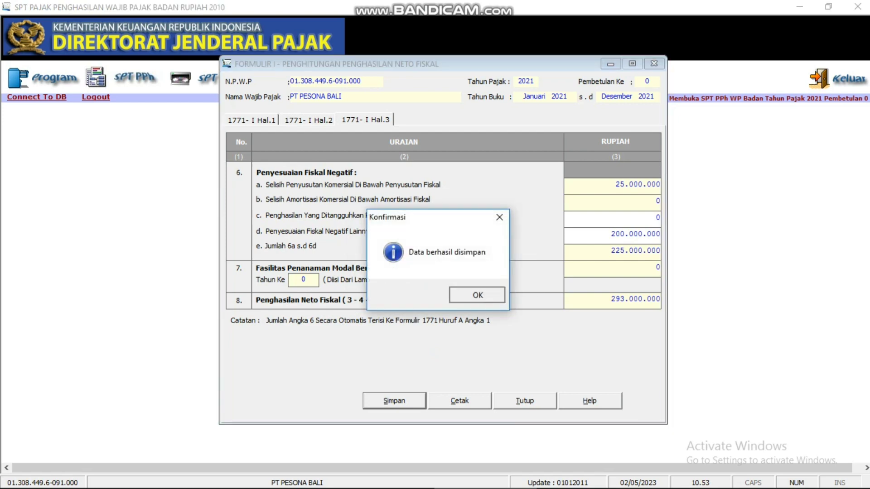
key("Return")
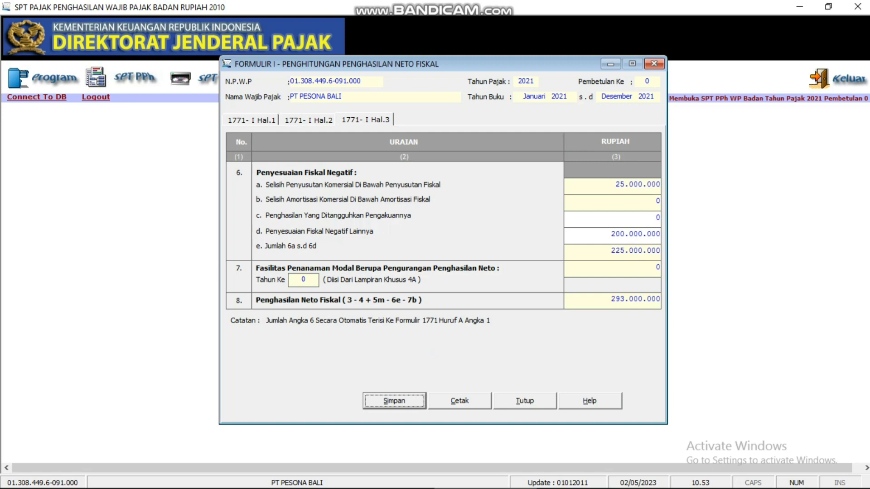
left_click(654, 64)
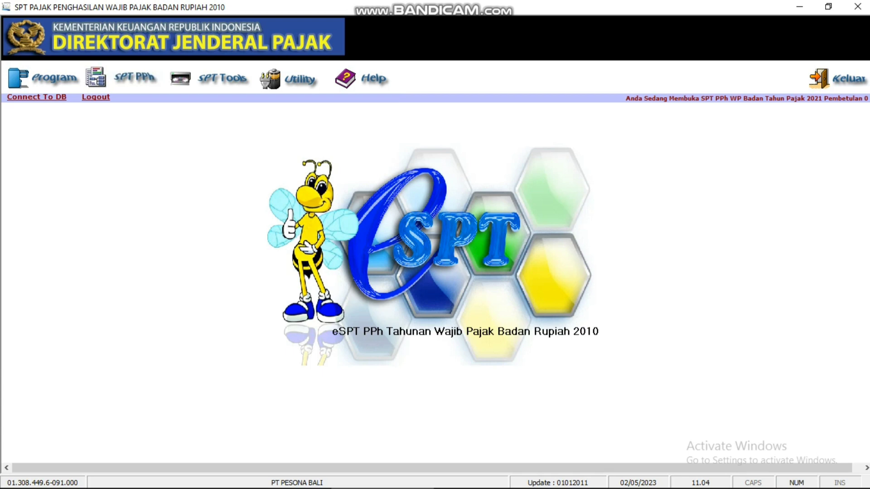
Step: Open the SPT PPh Wajib Pajak Badan form at the BAG. A - C tab, showing tax due 57.727.890
left_click(132, 78)
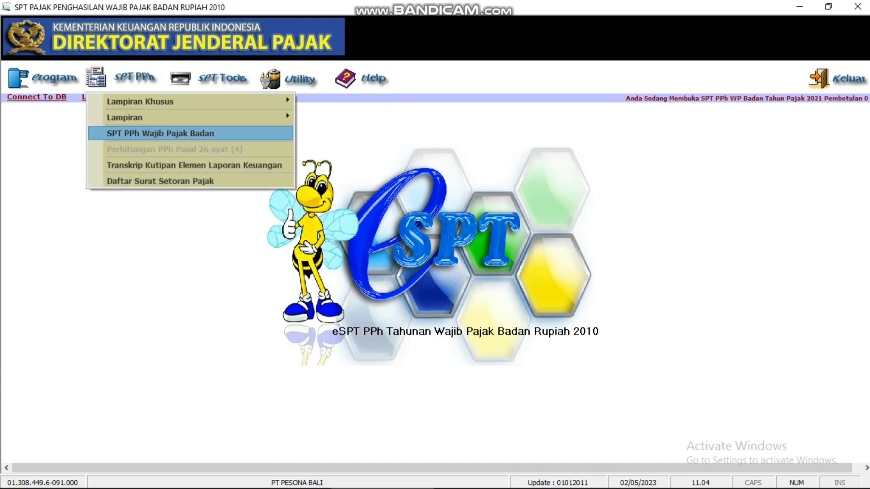
key("Return")
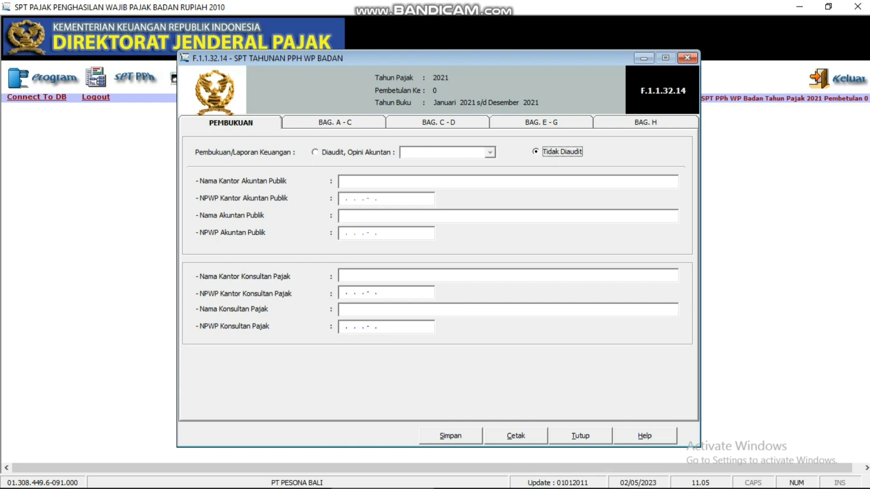
key("ctrl+Tab")
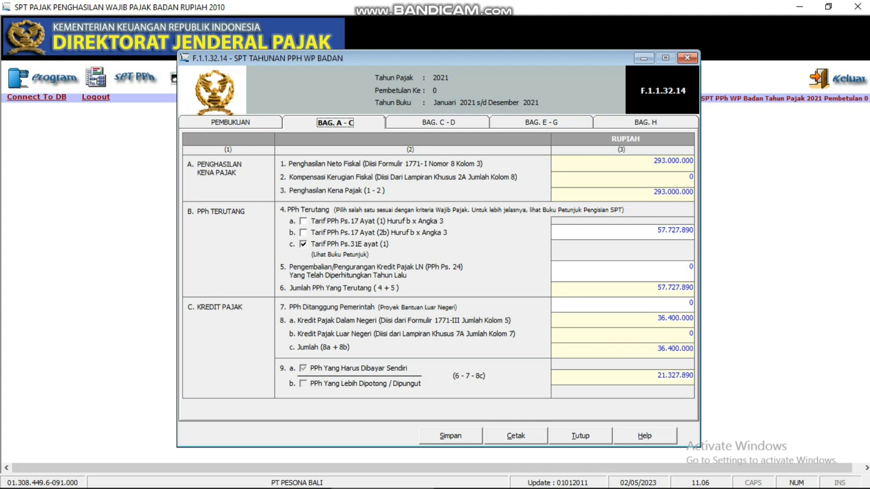
Step: Save BAG. A - C with 21.327.890 PPh still payable, then go to BAG. C - D
key("alt+s")
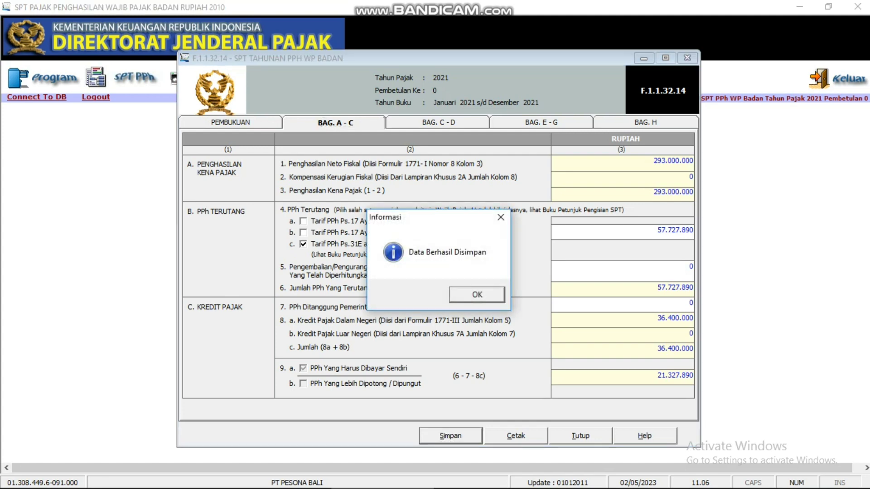
key("Return")
key("ctrl+Tab")
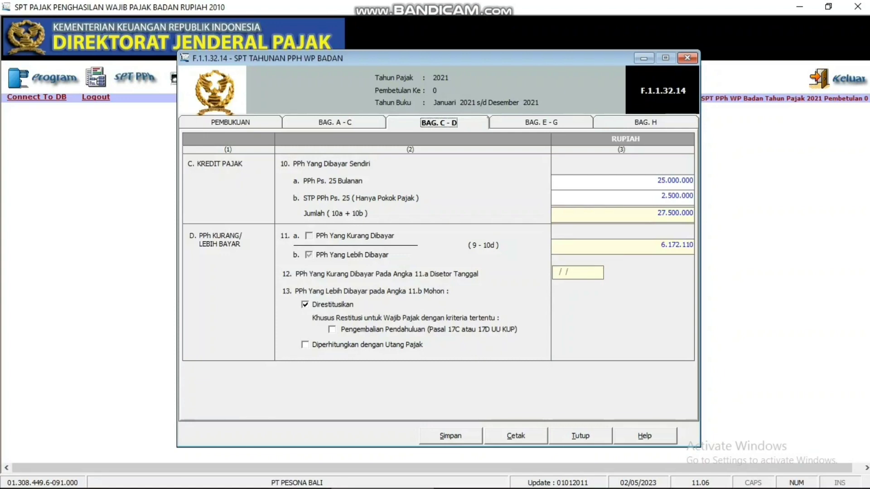
Step: Save BAG. C - D with 27.500.000 self-paid tax and 6.172.110 overpaid for restitution
key("alt+s")
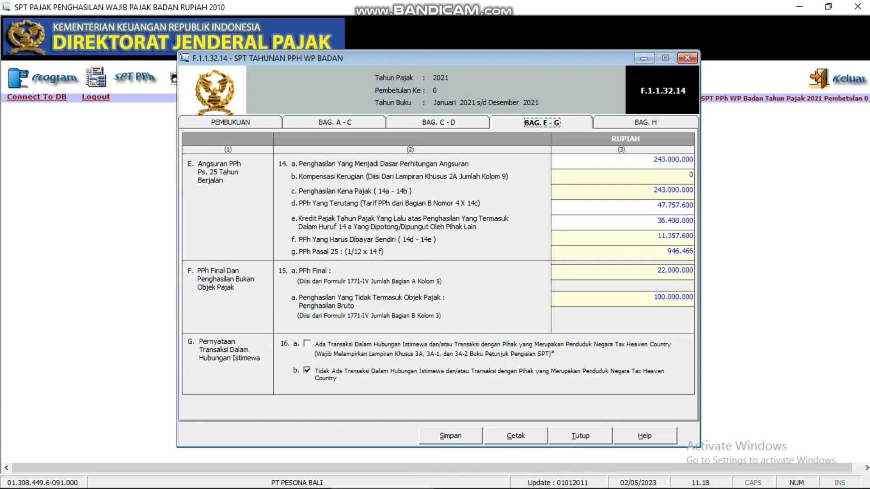
Step: Save BAG. E - G with the 946.466 monthly PPh Pasal 25 instalment, then go to BAG. H
key("alt+s")
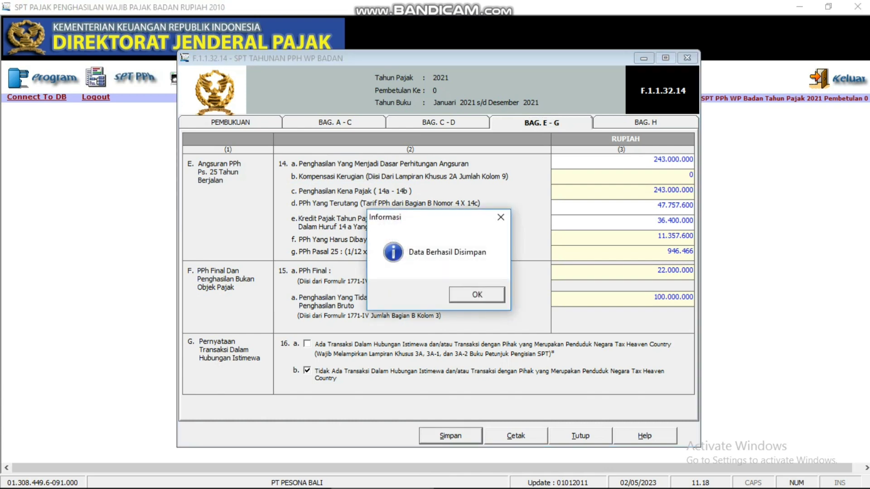
key("Return")
key("ctrl+Tab")
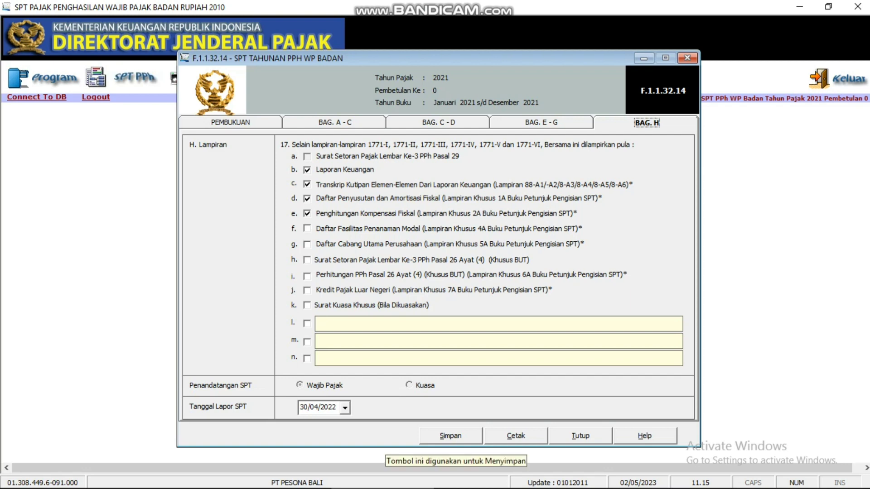
Step: Save BAG. H with its four attachments and 30/04/2022 report date, then close the SPT form
left_click(451, 436)
key("Return")
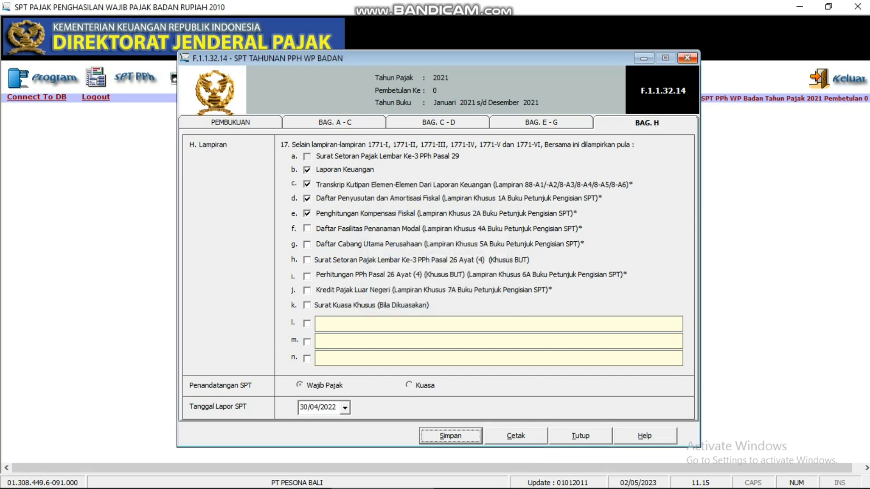
left_click(580, 436)
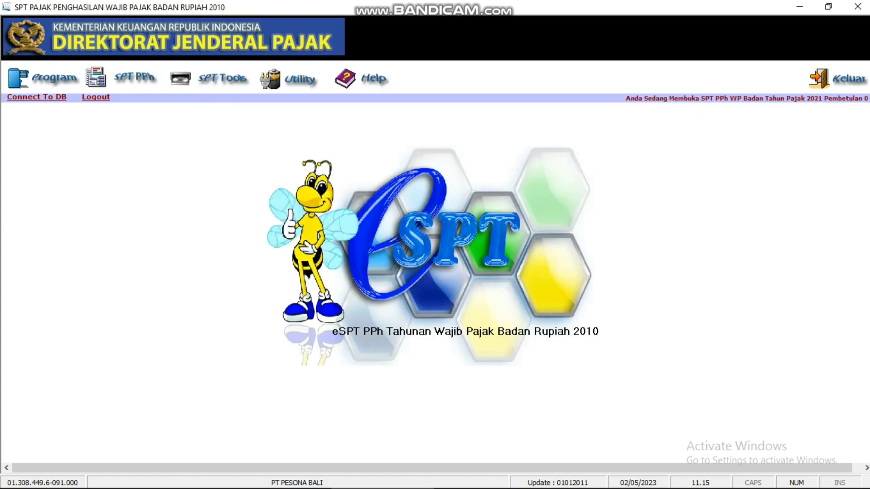